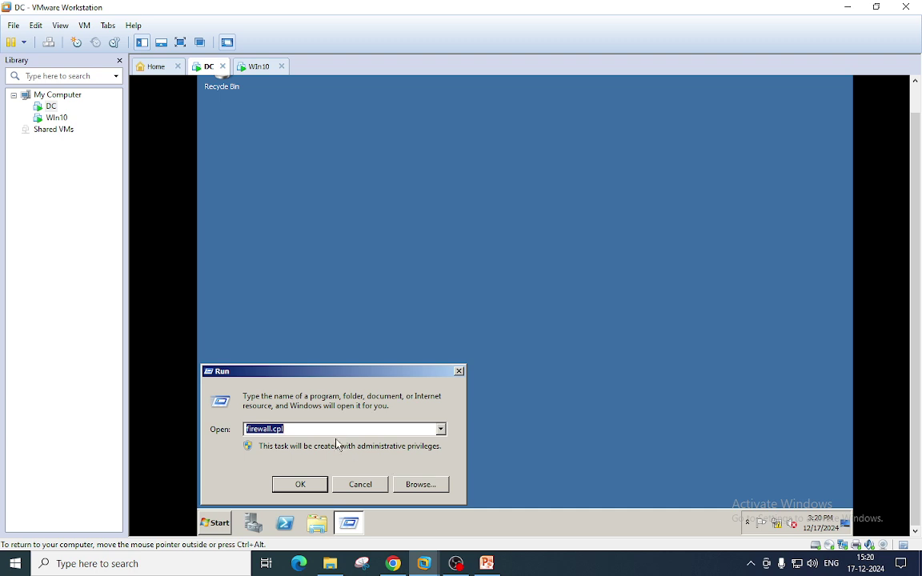
- Launch Active Directory Users and Computers with dsa.msc and select the karnav.lan domain
type("dsa.msc")
key("Return")
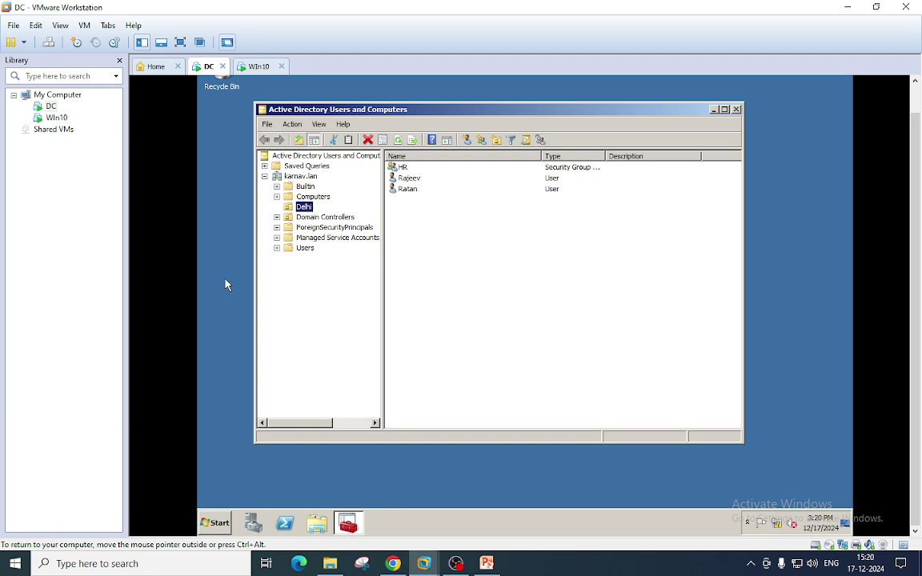
left_click(307, 177)
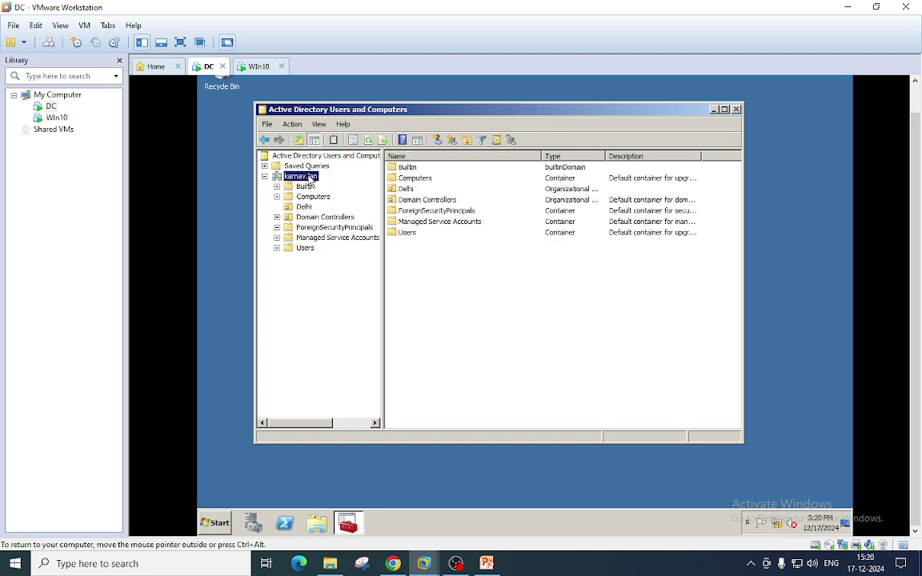
- Browse the Delhi OU and bring up the karnav.lan context menu
right_click(309, 178)
mouse_move(412, 252)
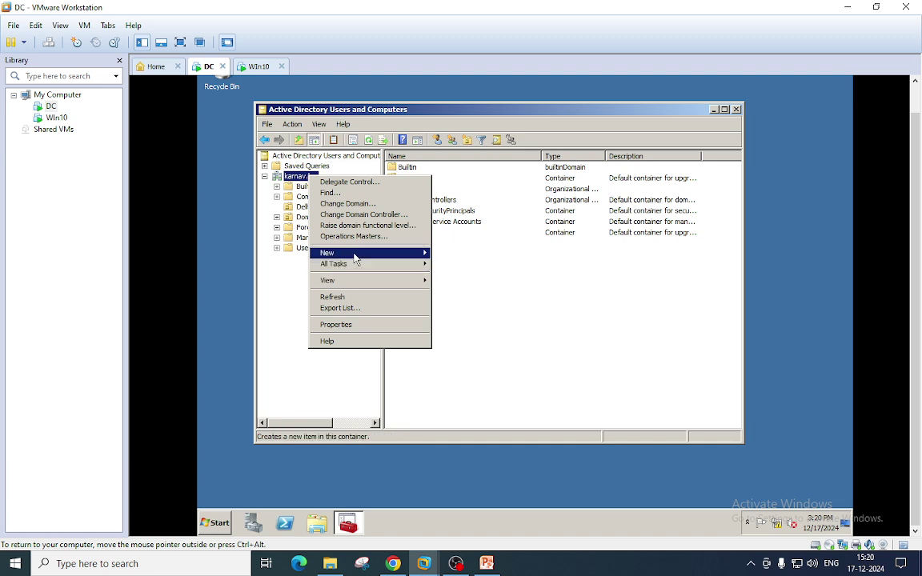
left_click(307, 314)
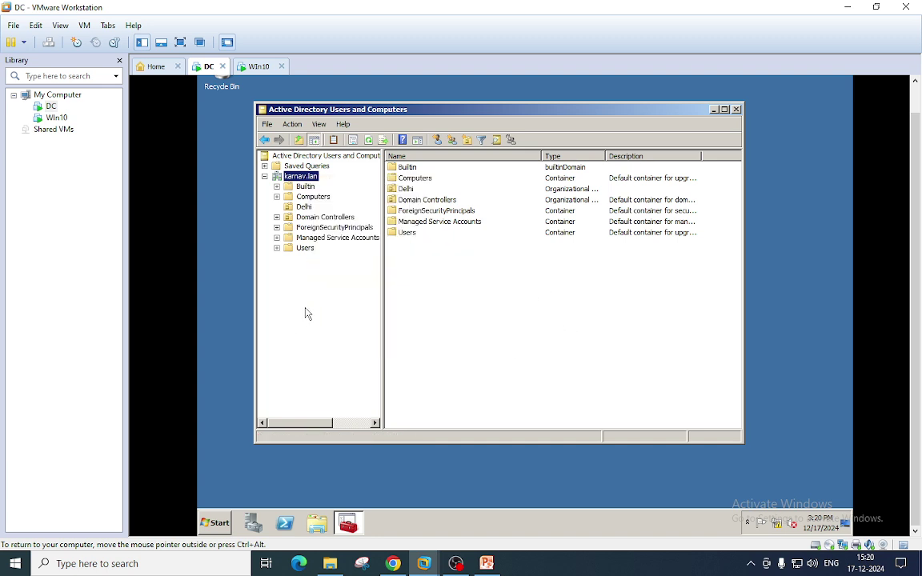
left_click(303, 207)
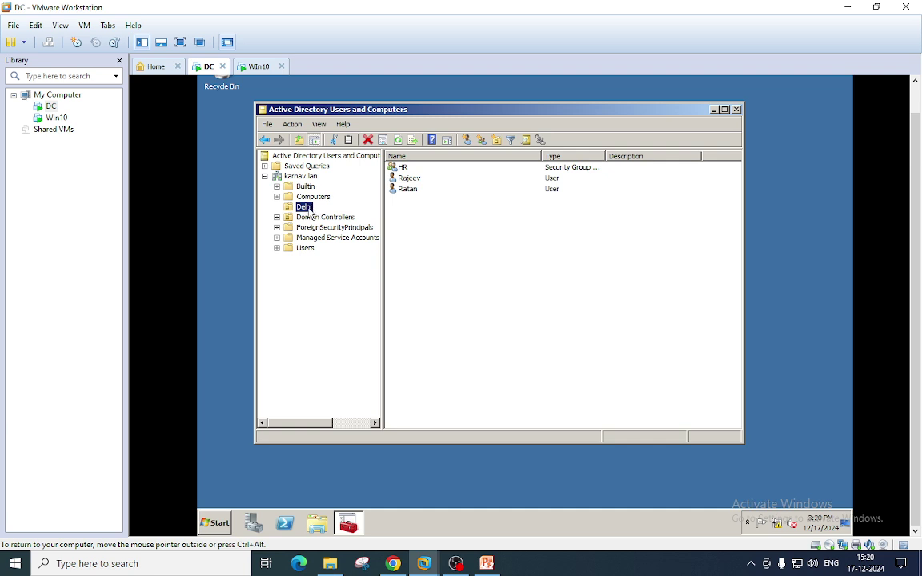
right_click(302, 174)
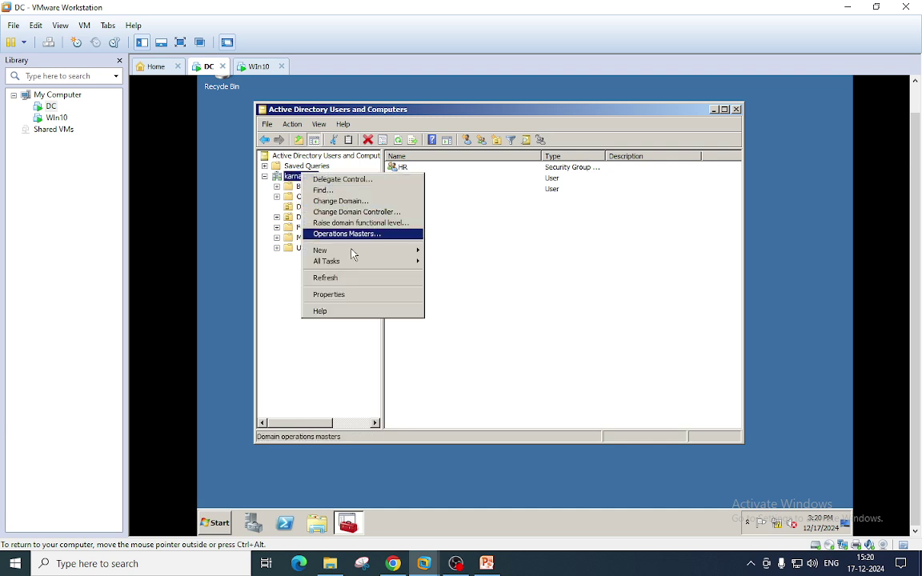
- Add an organizational unit called Sales directly under karnav.lan
mouse_move(356, 251)
left_click(478, 315)
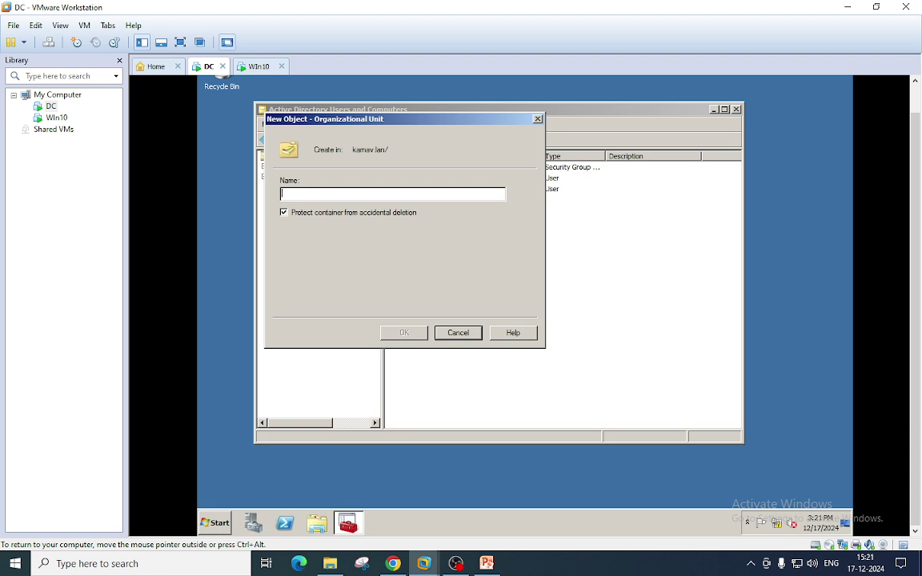
type("Sales")
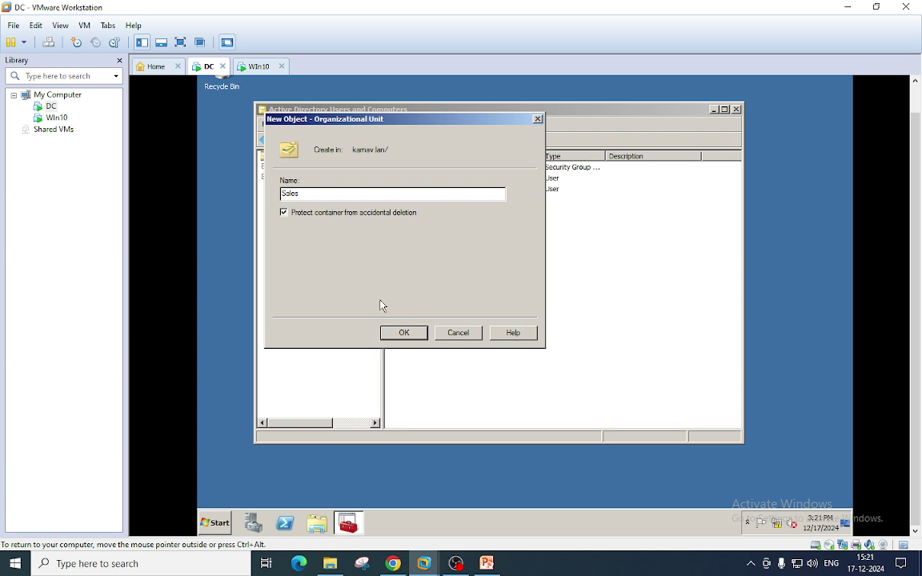
left_click(404, 333)
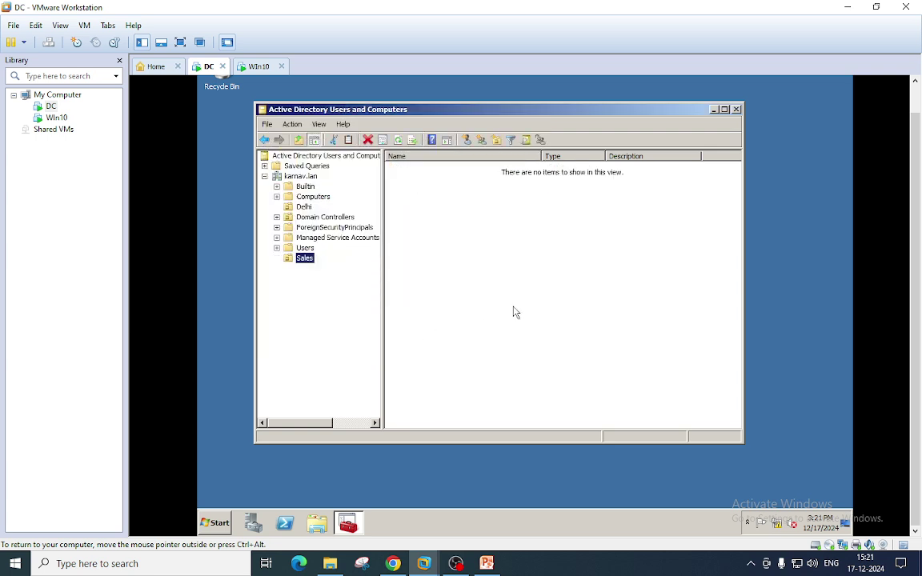
right_click(304, 263)
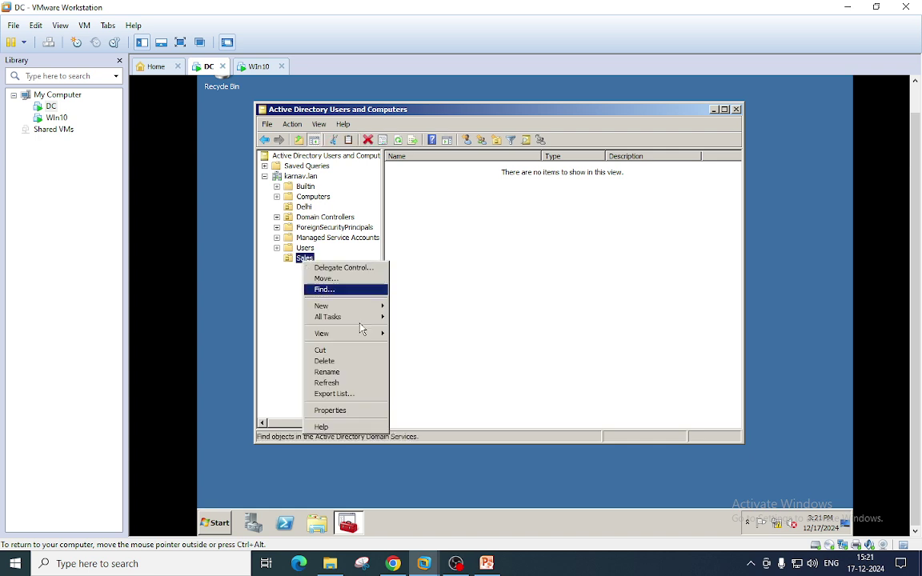
left_click(334, 364)
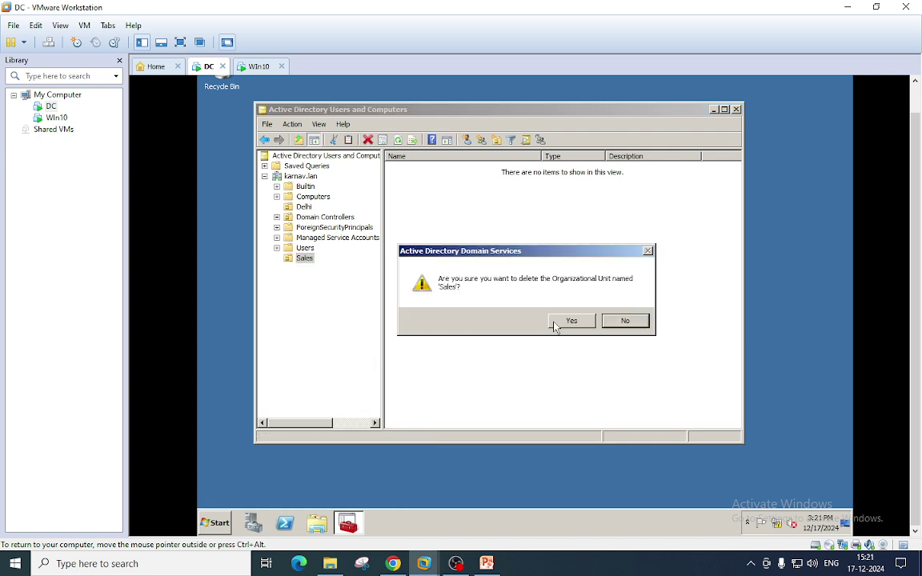
left_click(564, 322)
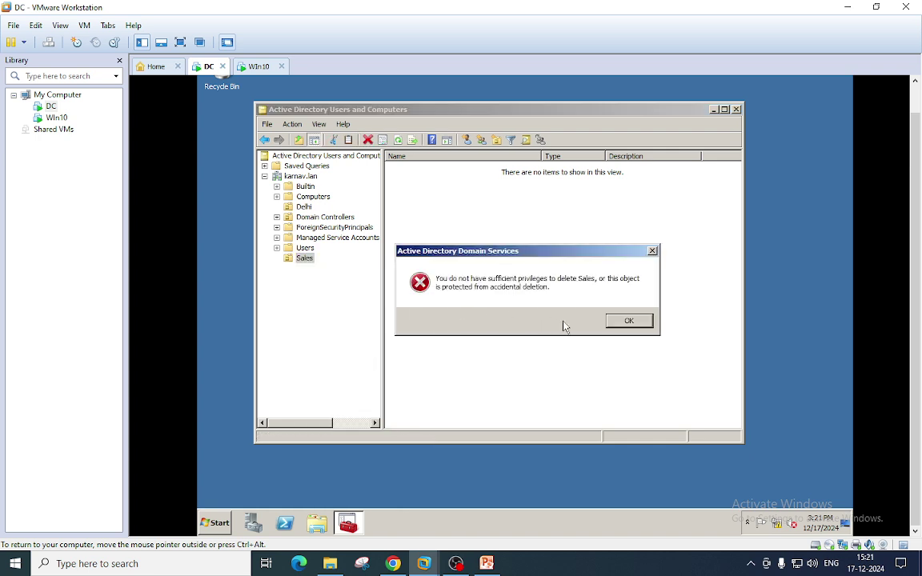
left_click(629, 321)
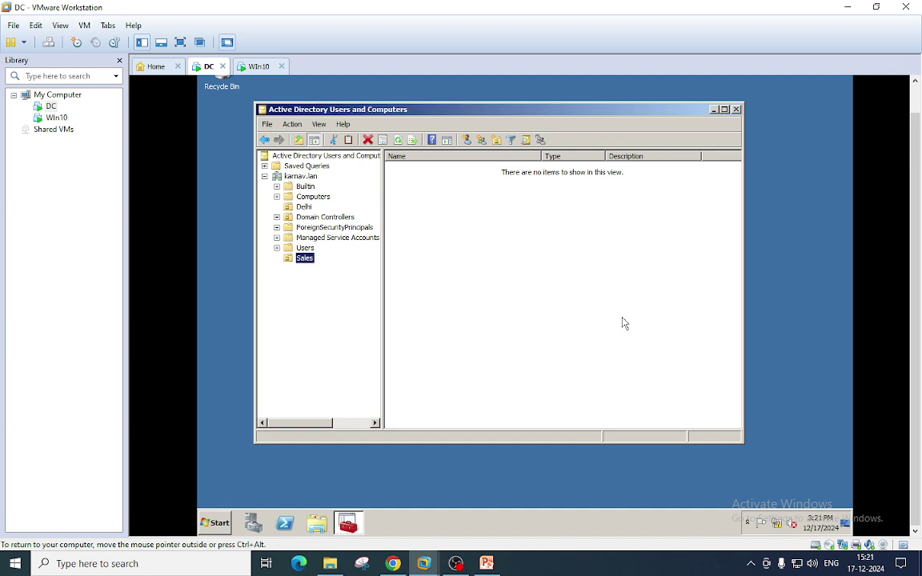
right_click(308, 265)
left_click(340, 410)
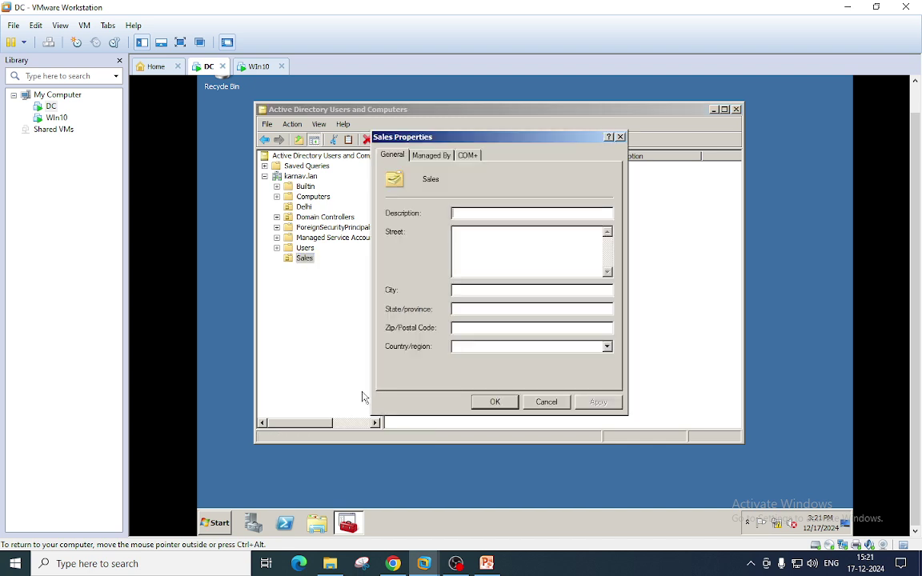
left_click(435, 155)
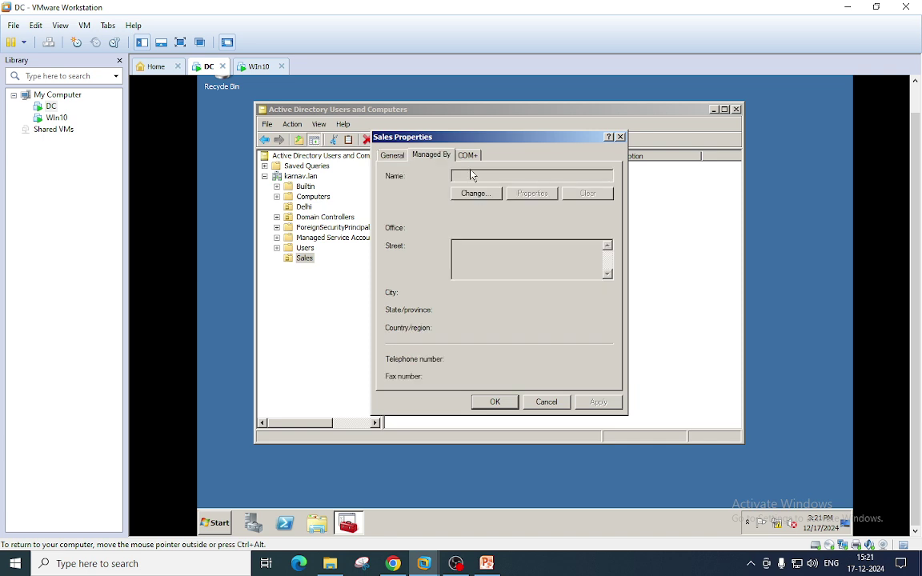
left_click(468, 155)
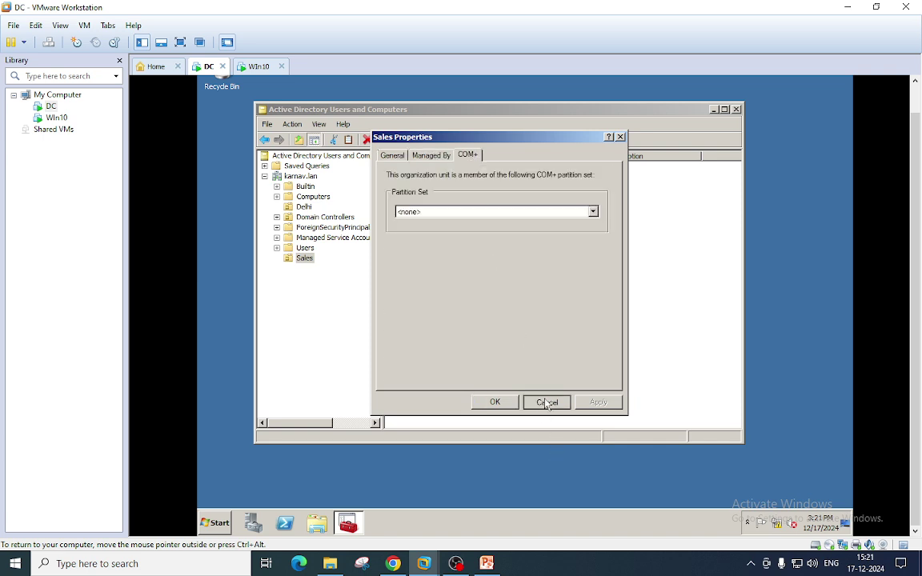
left_click(495, 402)
left_click(317, 125)
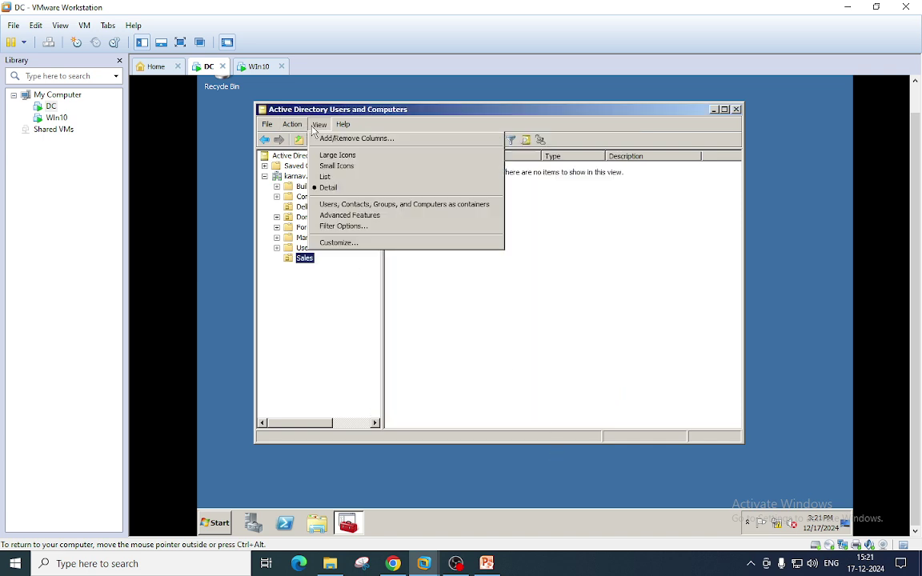
- Enable Advanced Features, uncheck Sales' accidental-deletion protection, apply, and delete the Sales OU
left_click(350, 215)
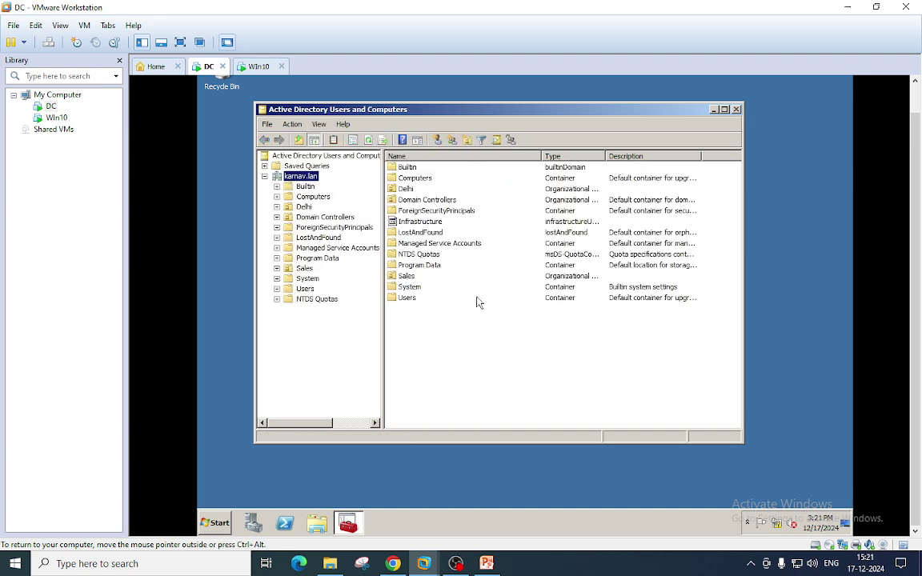
left_click(304, 268)
right_click(306, 269)
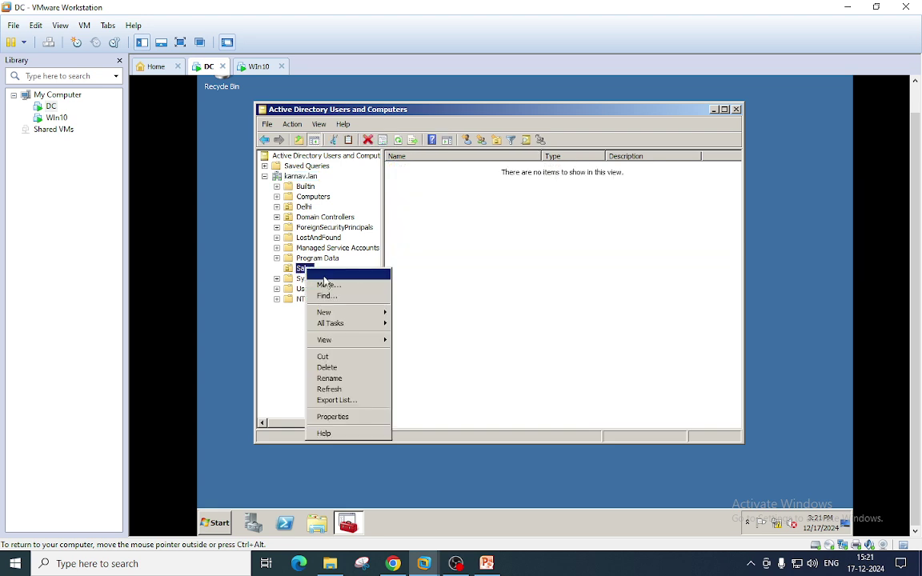
left_click(343, 418)
left_click(468, 157)
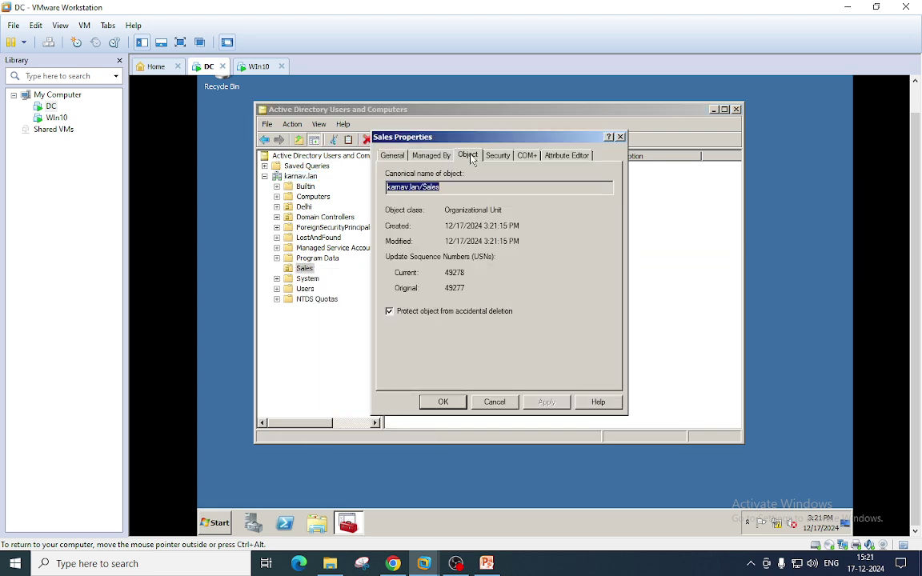
left_click(390, 312)
left_click(547, 402)
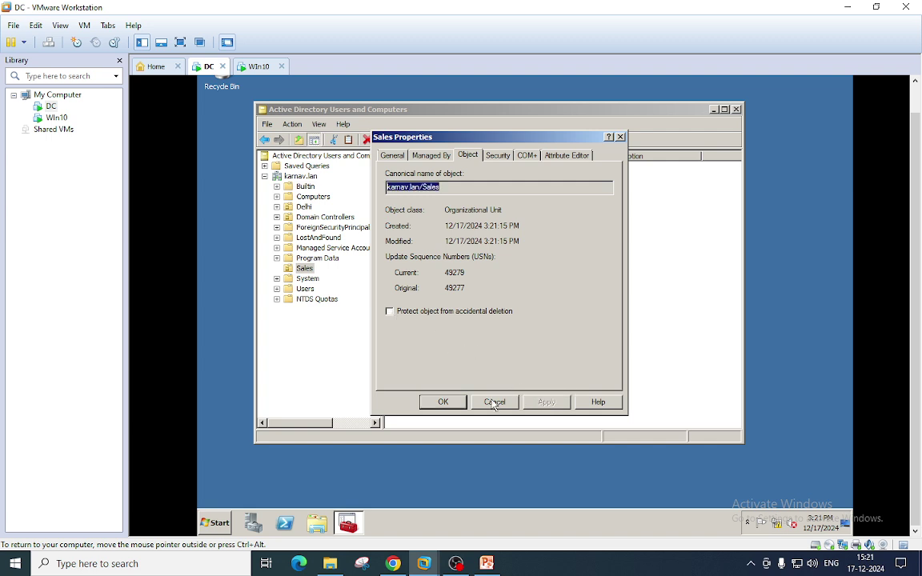
left_click(442, 401)
right_click(307, 272)
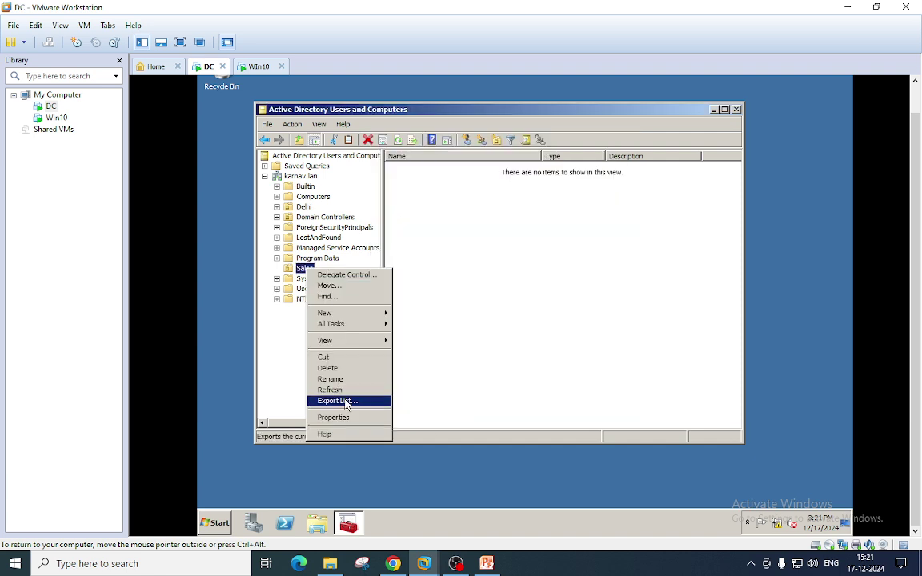
left_click(335, 368)
- Confirm the deletion, then create a new Sales organizational unit under karnav.lan
left_click(572, 321)
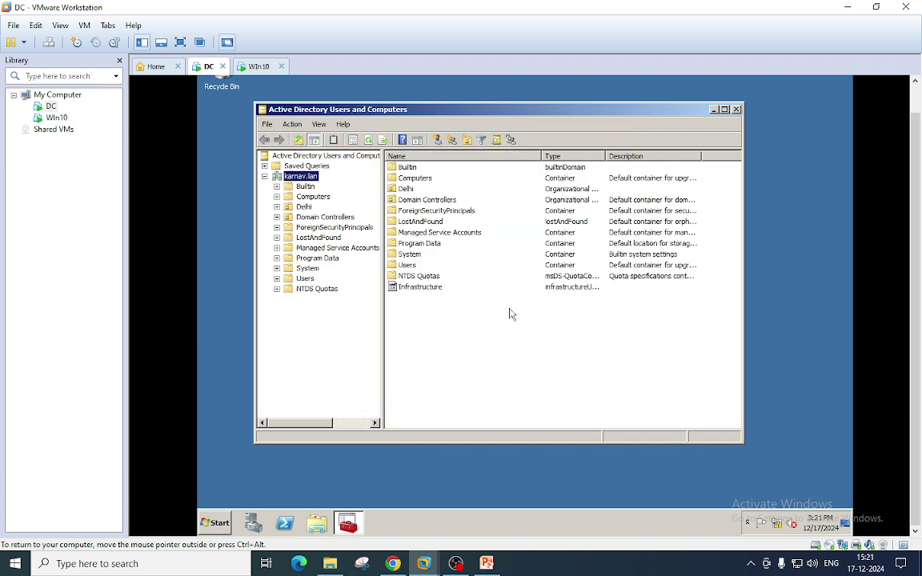
right_click(306, 179)
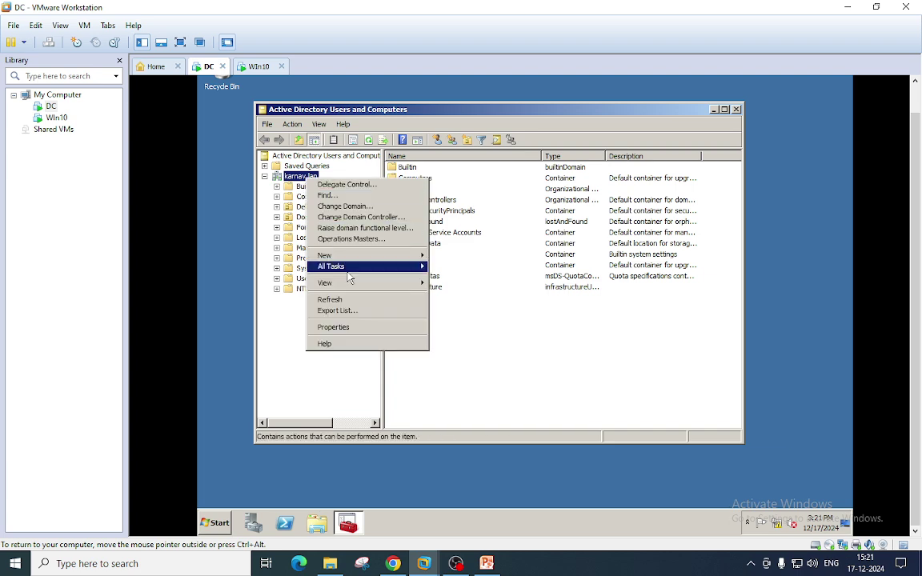
mouse_move(369, 256)
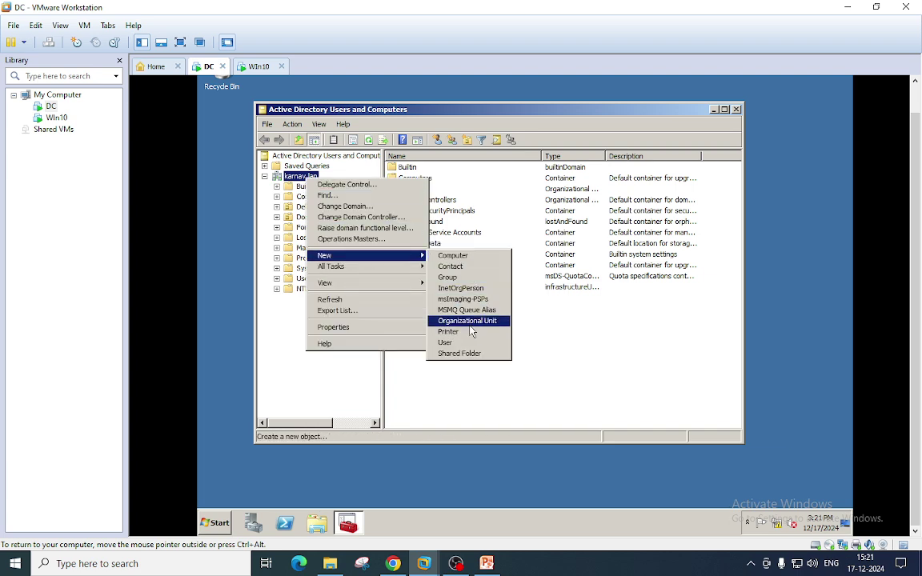
left_click(471, 325)
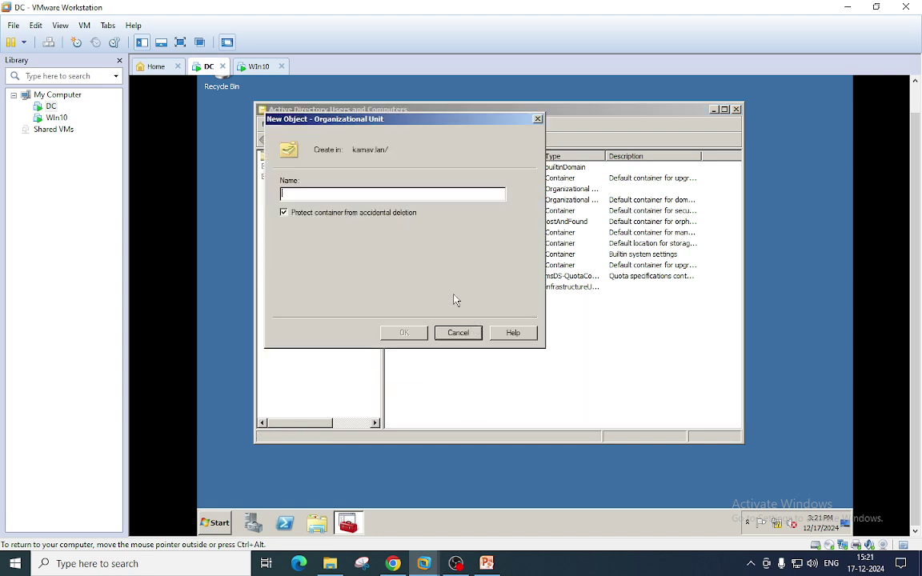
type("Sales")
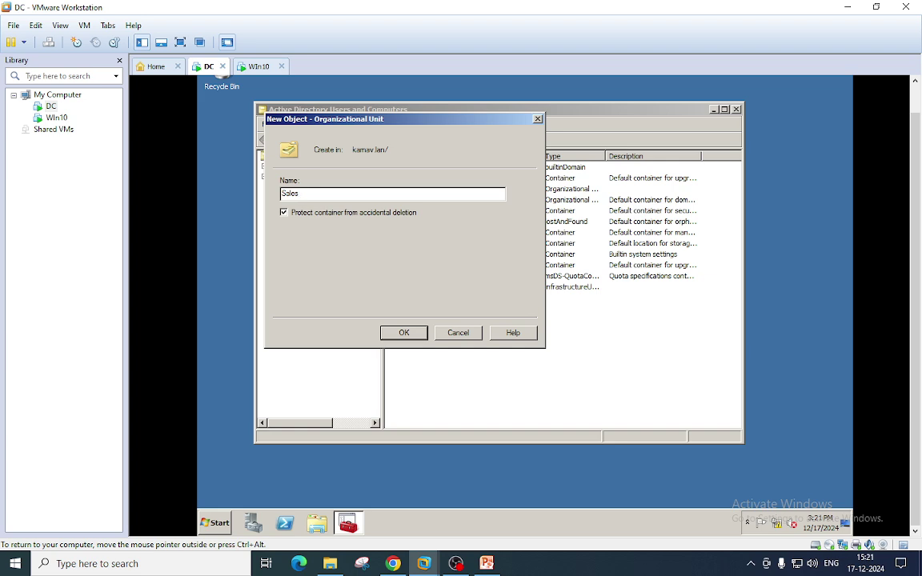
left_click(410, 333)
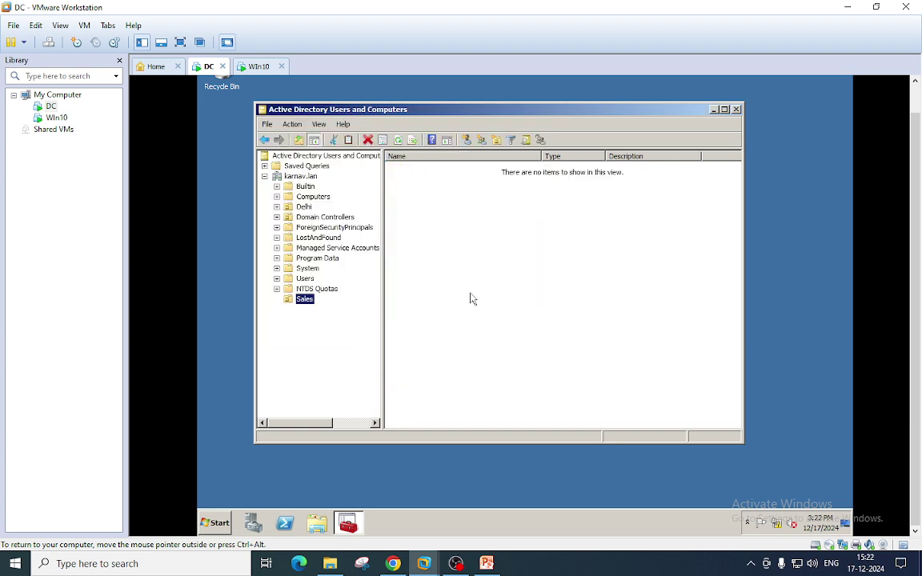
- Begin creating a new user object in the Sales OU
right_click(411, 236)
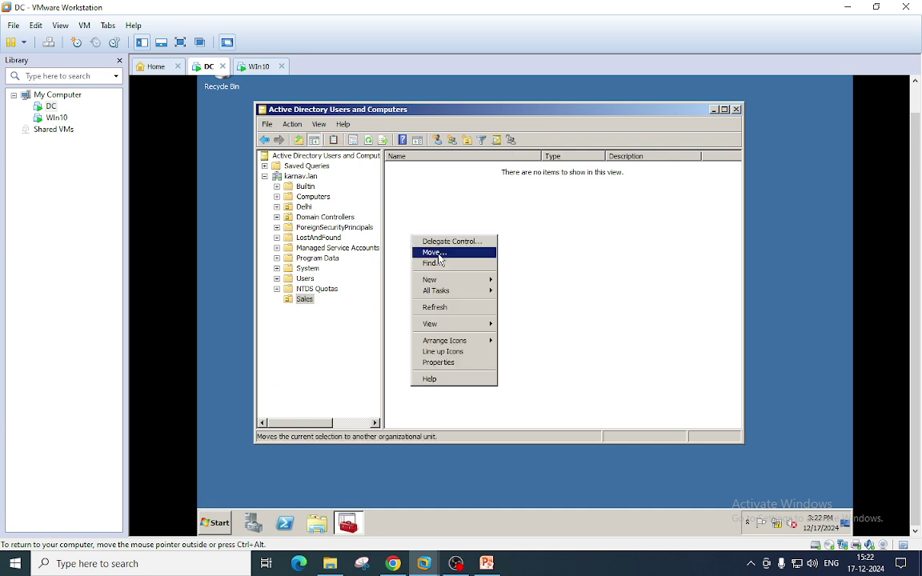
mouse_move(484, 280)
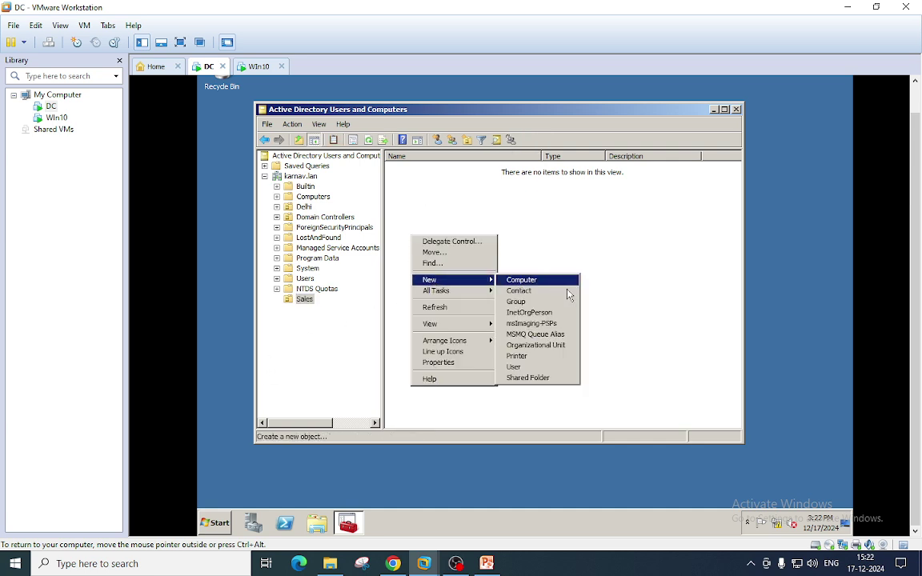
left_click(544, 369)
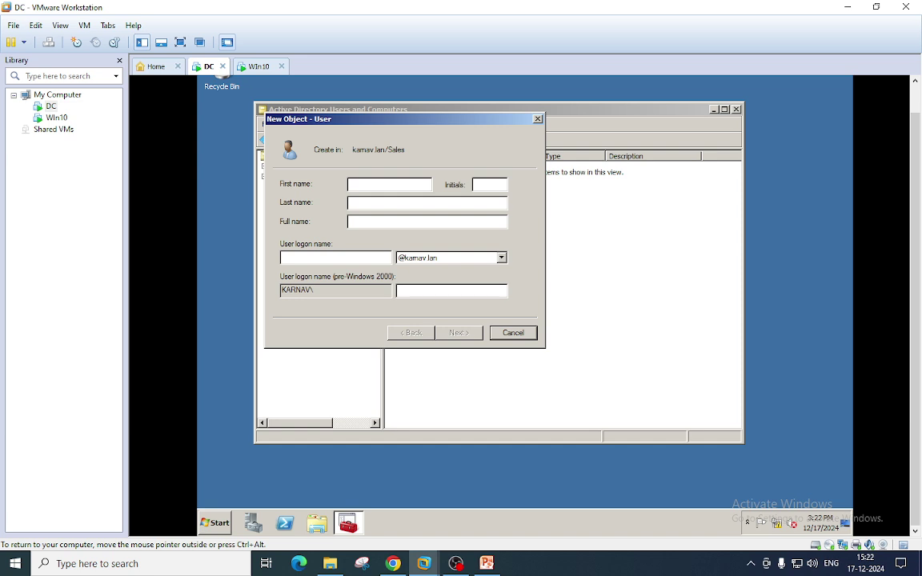
- Enter first name Tom, last name Paul and logon name tom, then continue
type("Tom")
left_click(289, 257)
type("To")
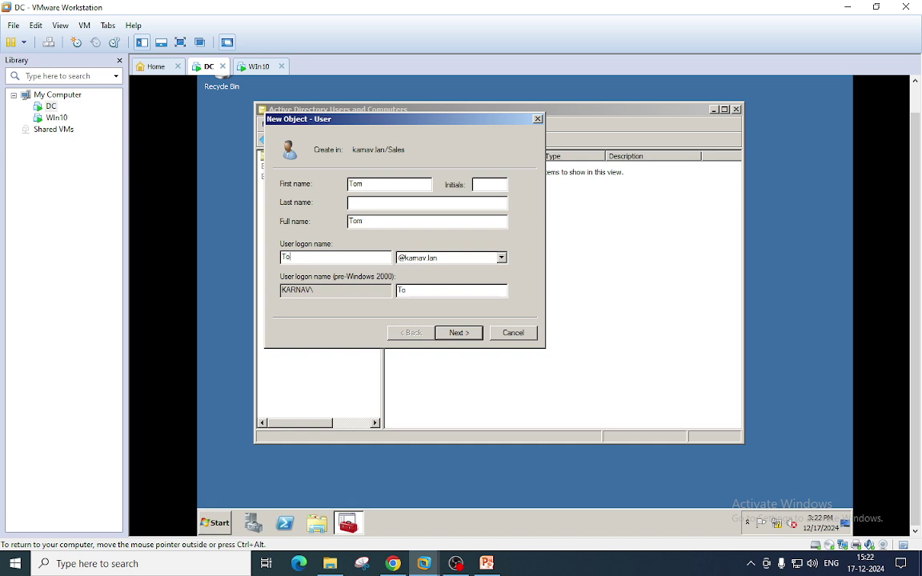
key("BackSpace")
type("tom")
double_click(404, 290)
left_click(349, 203)
type("Paul")
left_click(458, 334)
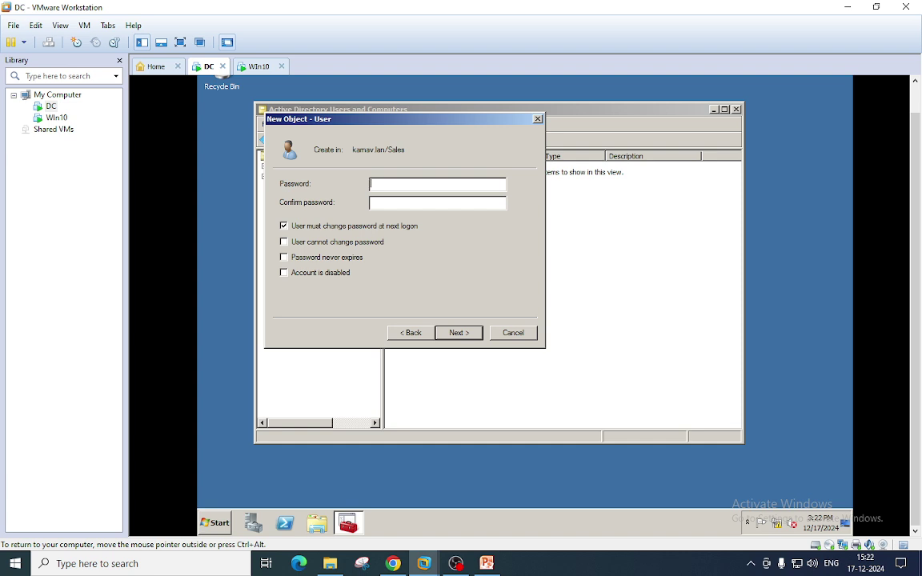
type("•••••")
key("BackSpace")
key("BackSpace")
key("BackSpace")
key("BackSpace")
key("BackSpace")
type("••••")
key("BackSpace")
key("BackSpace")
key("BackSpace")
type("•••••")
type("•••••••••••••")
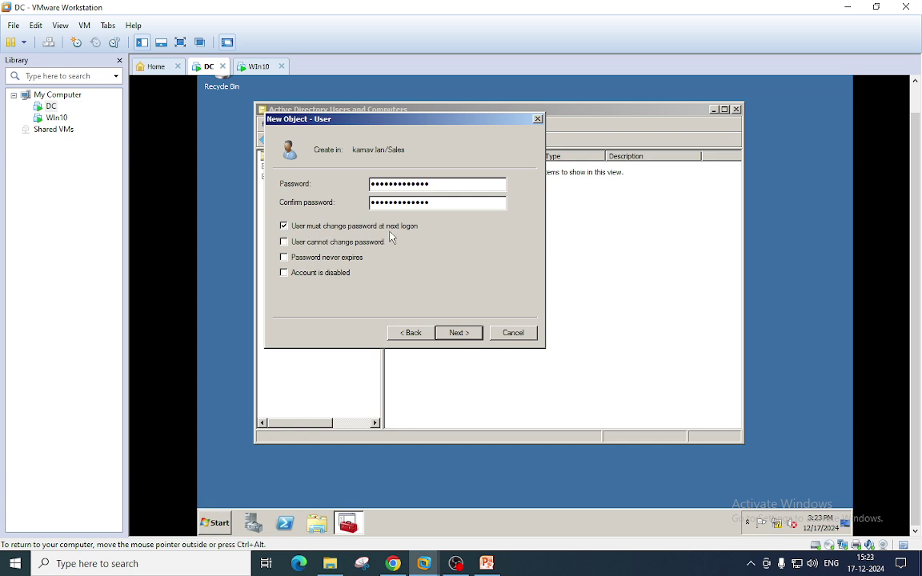
left_click(340, 228)
left_click(293, 230)
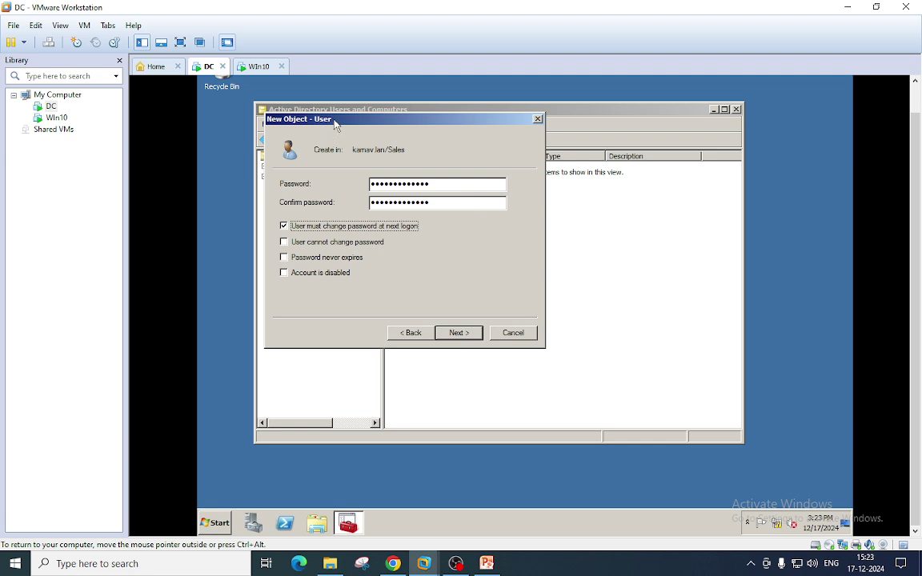
- Leave only 'User must change password at next logon' checked and proceed to the summary
left_click_drag(335, 123, 395, 117)
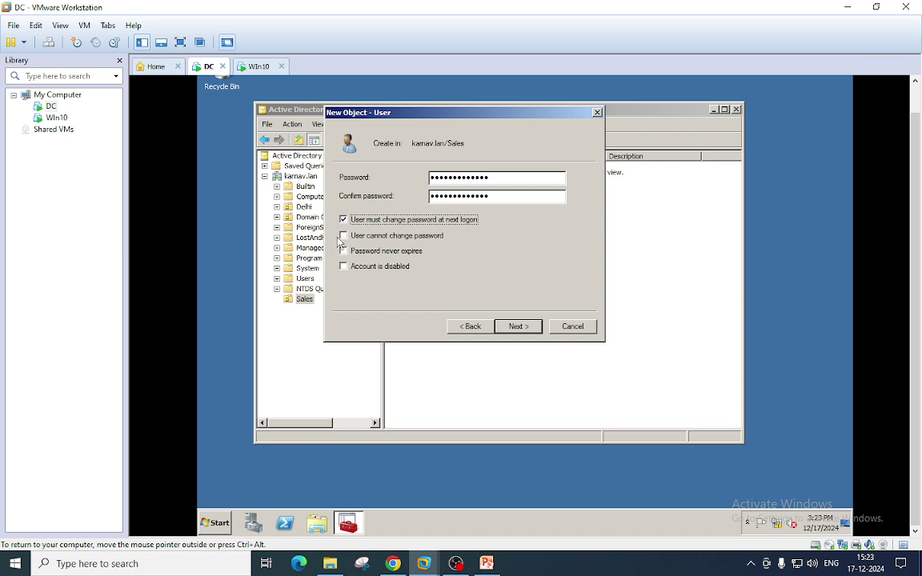
left_click(343, 219)
left_click(344, 236)
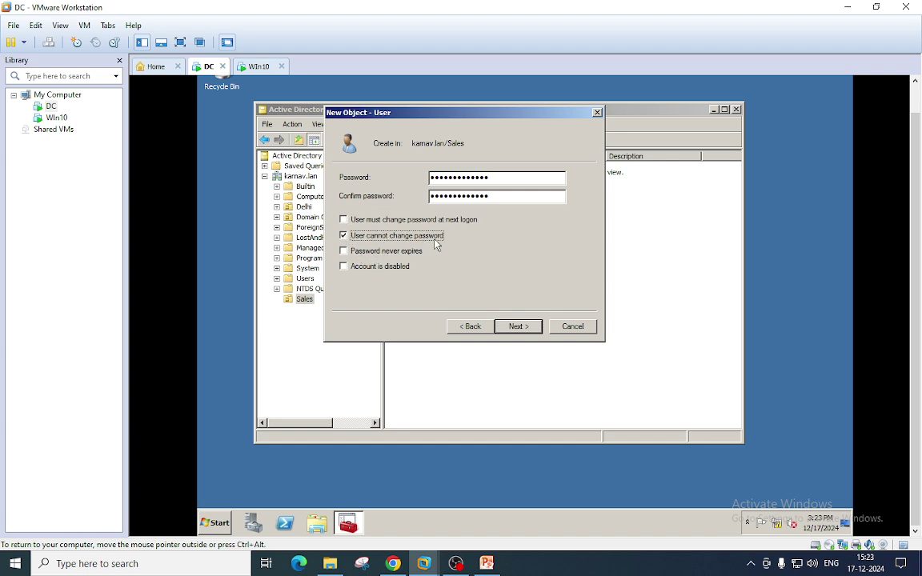
left_click(346, 252)
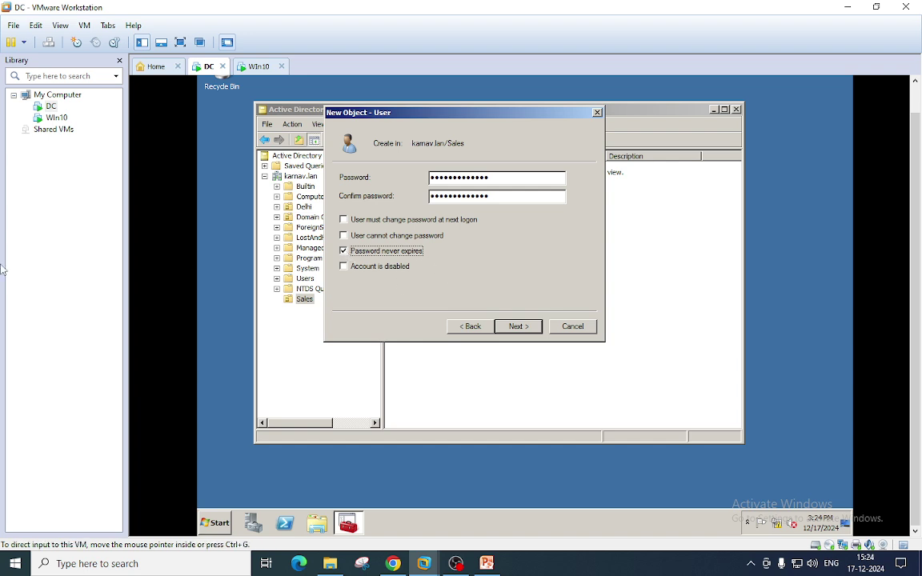
left_click(366, 253)
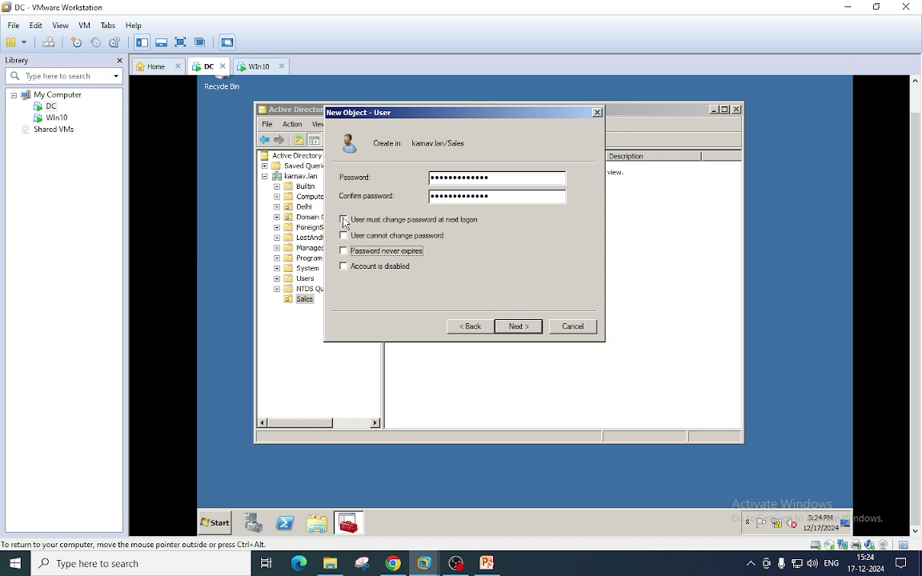
left_click(404, 224)
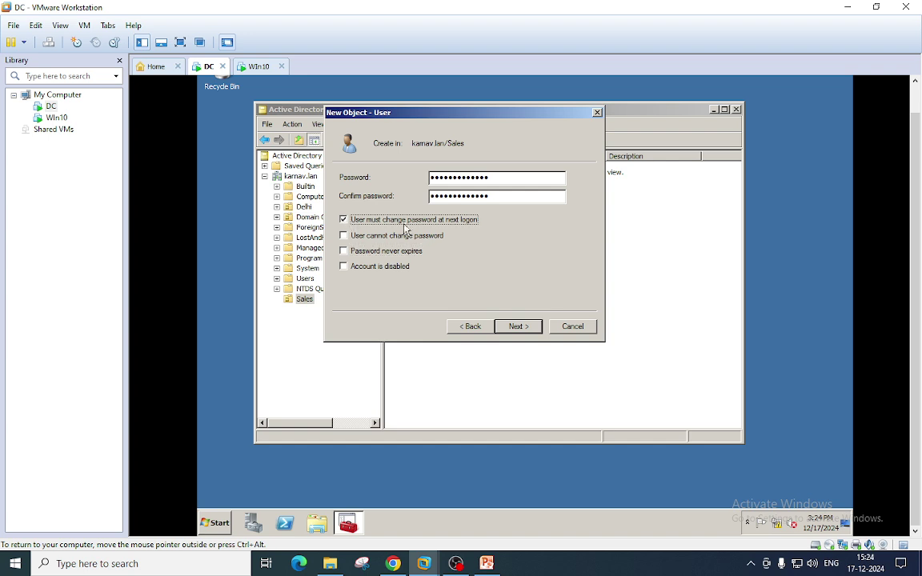
left_click(517, 328)
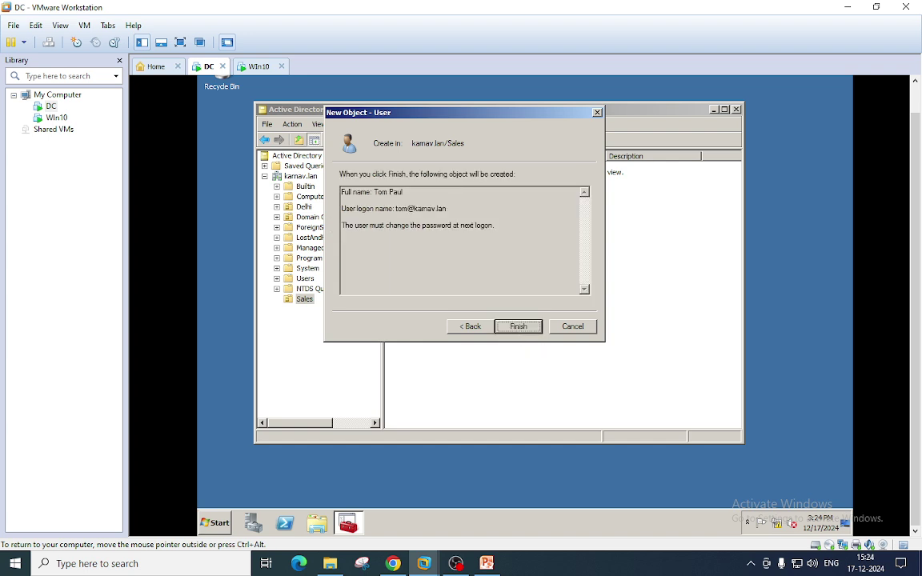
left_click(519, 327)
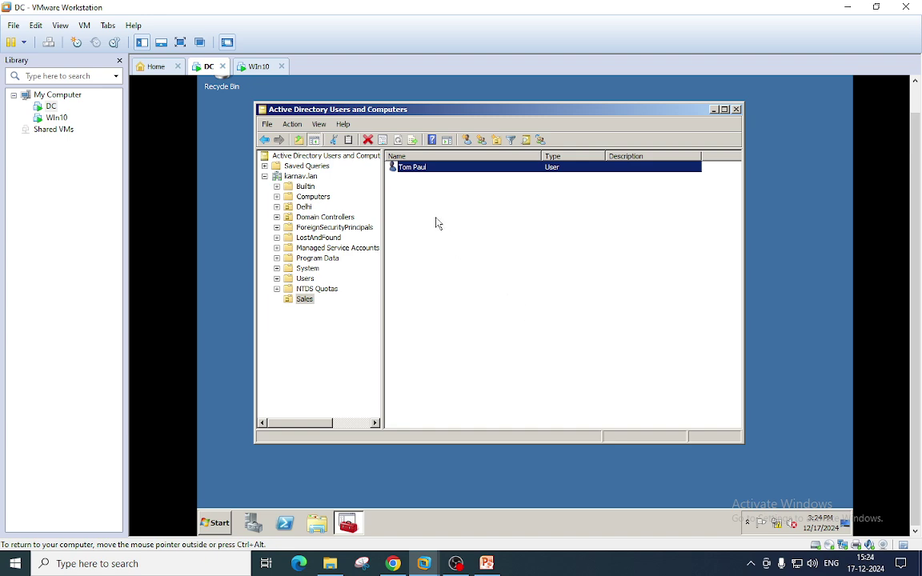
left_click(398, 201)
left_click(722, 112)
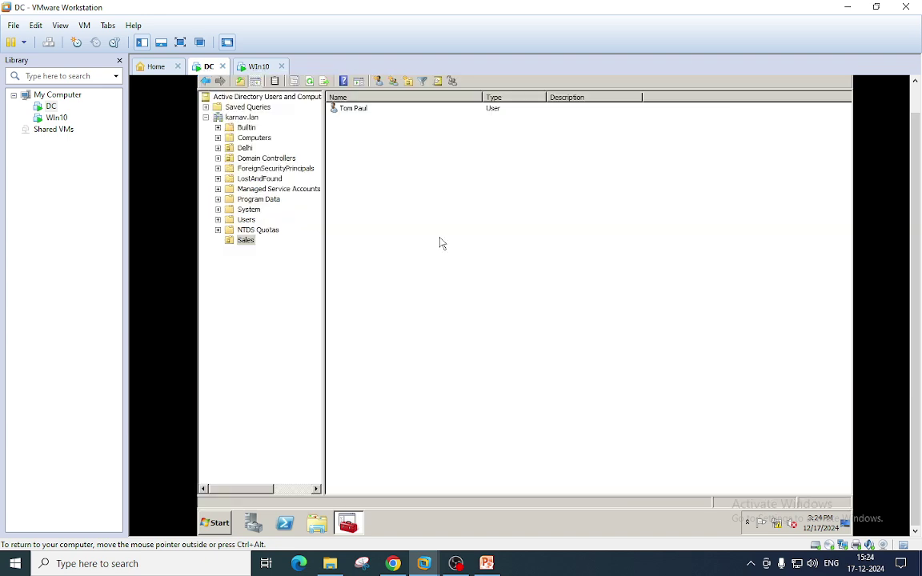
- Create a global security group named Sales Person in the Sales OU
right_click(373, 207)
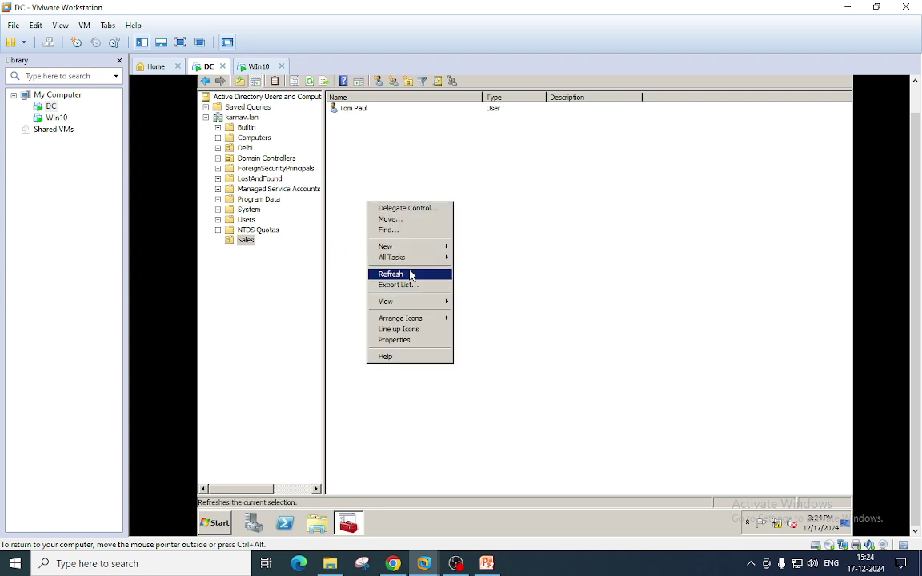
mouse_move(436, 248)
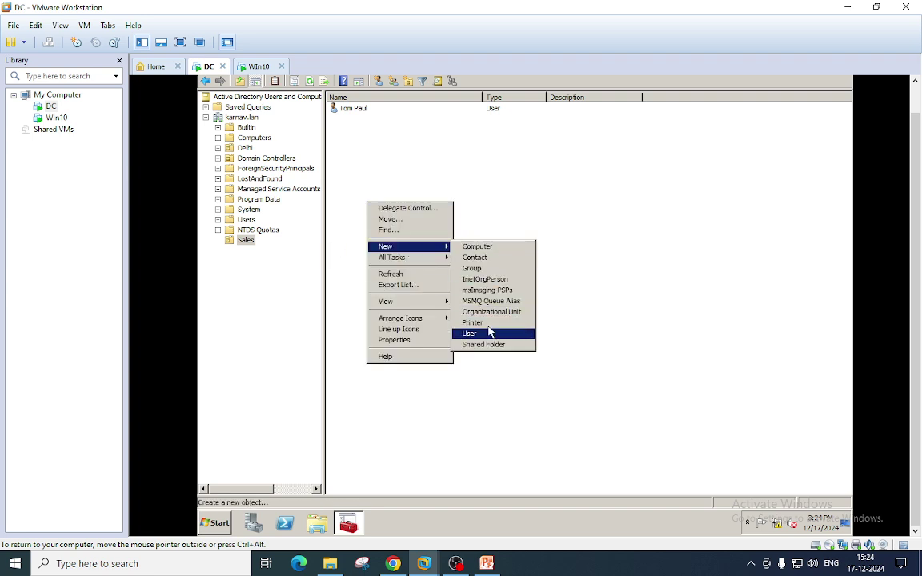
left_click(474, 268)
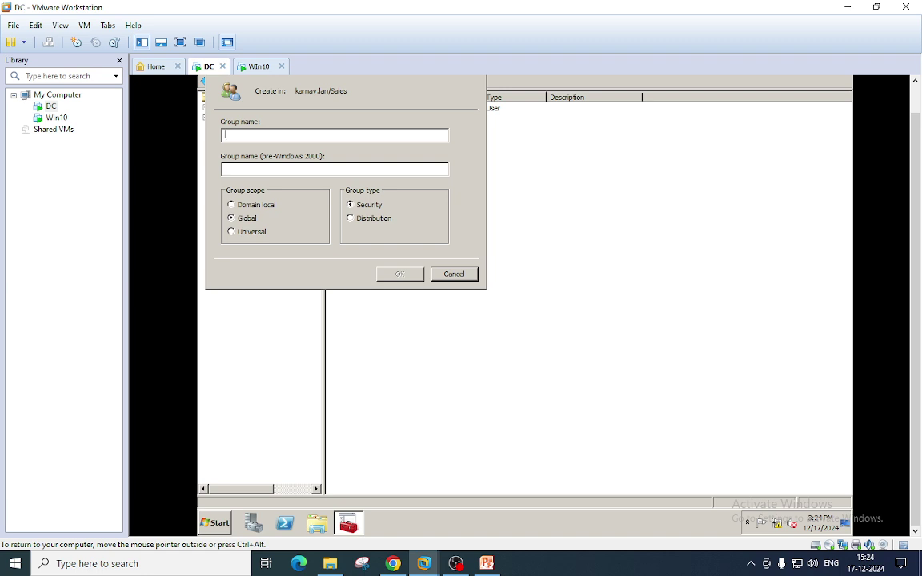
type("Saler")
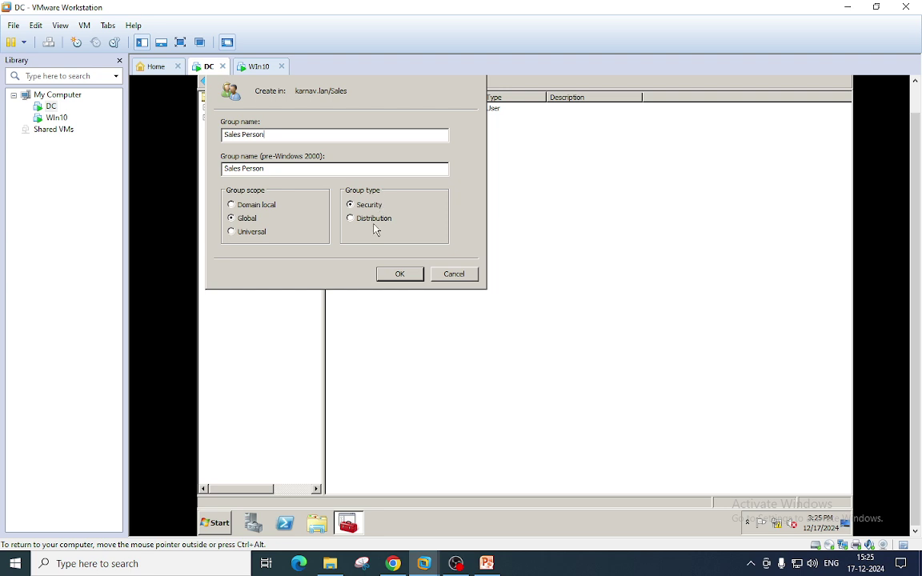
left_click(400, 274)
left_click(416, 175)
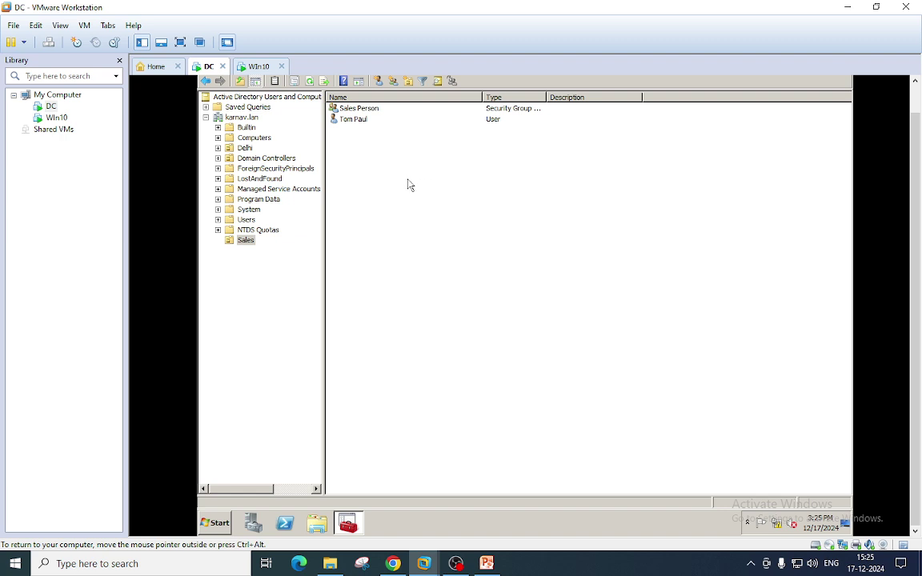
left_click(352, 120)
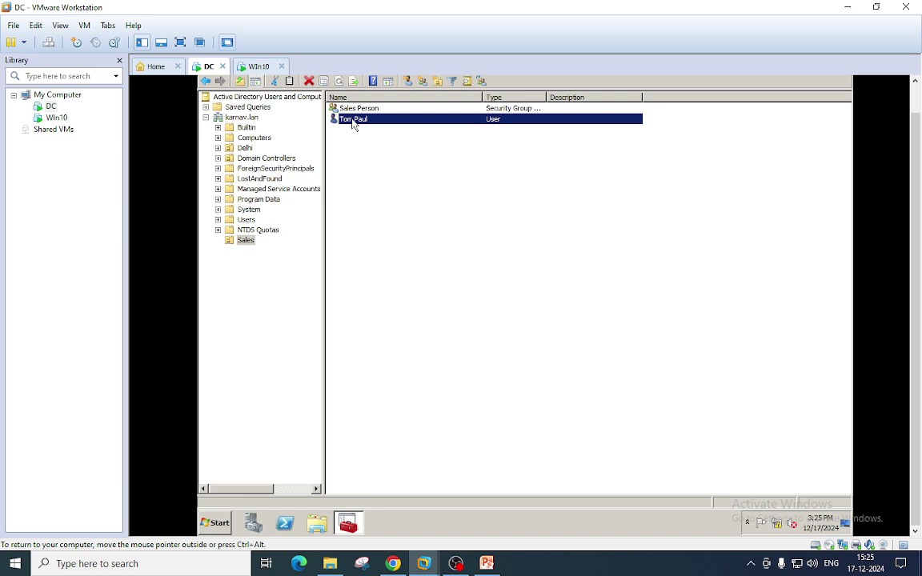
double_click(352, 120)
left_click(604, 320)
right_click(356, 120)
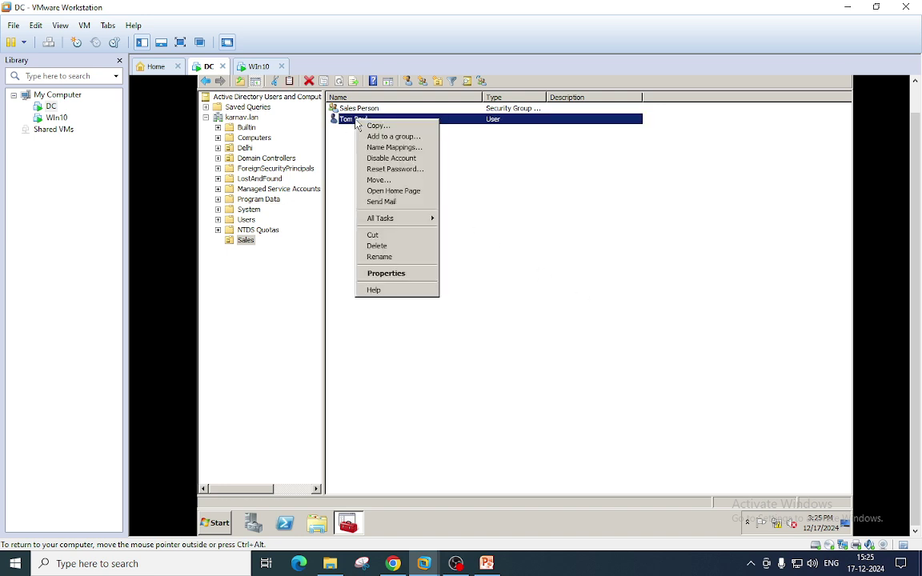
left_click(394, 138)
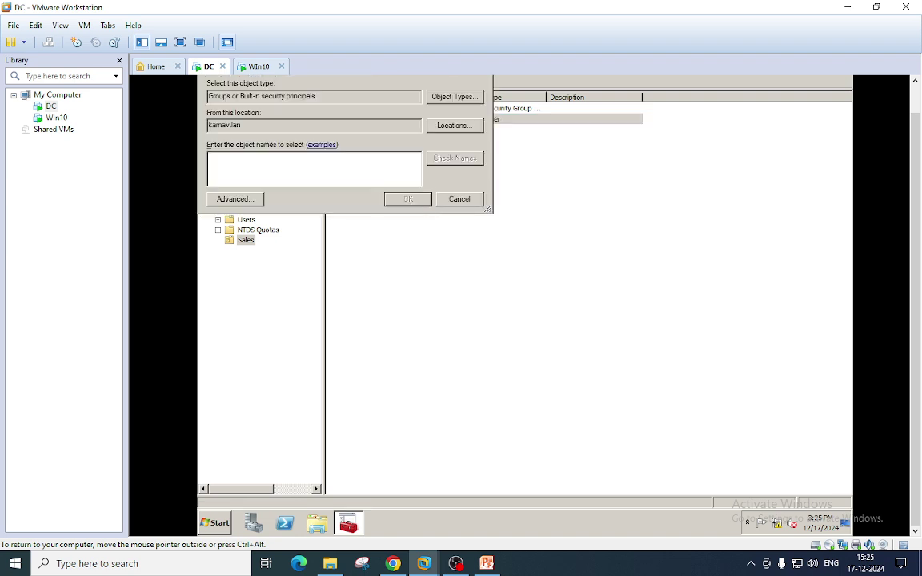
type("s")
key("BackSpace")
type("sales")
left_click(458, 157)
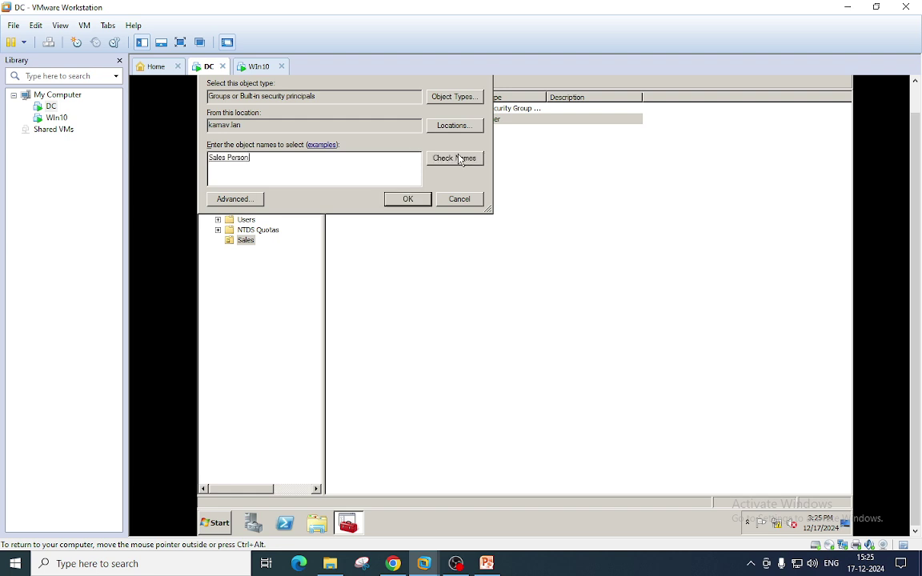
left_click(420, 200)
right_click(369, 127)
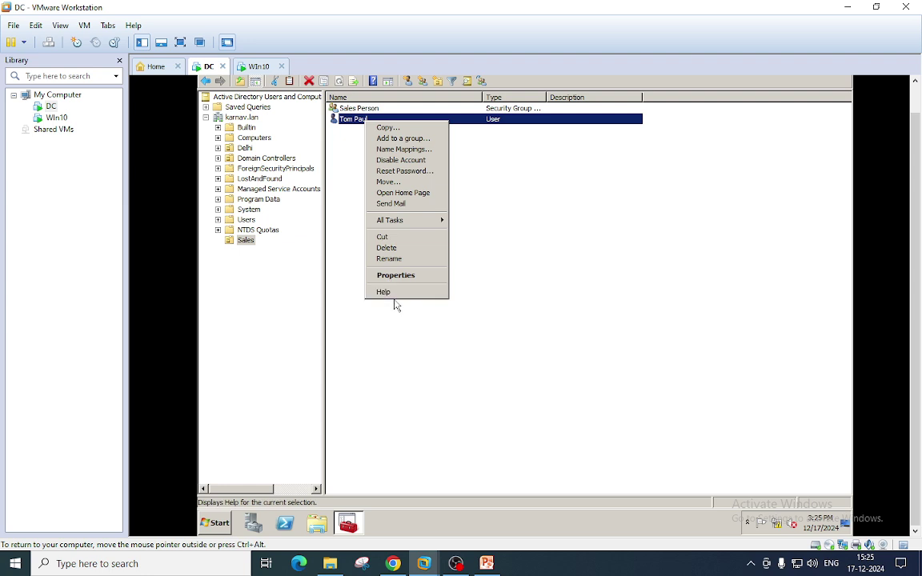
left_click(406, 276)
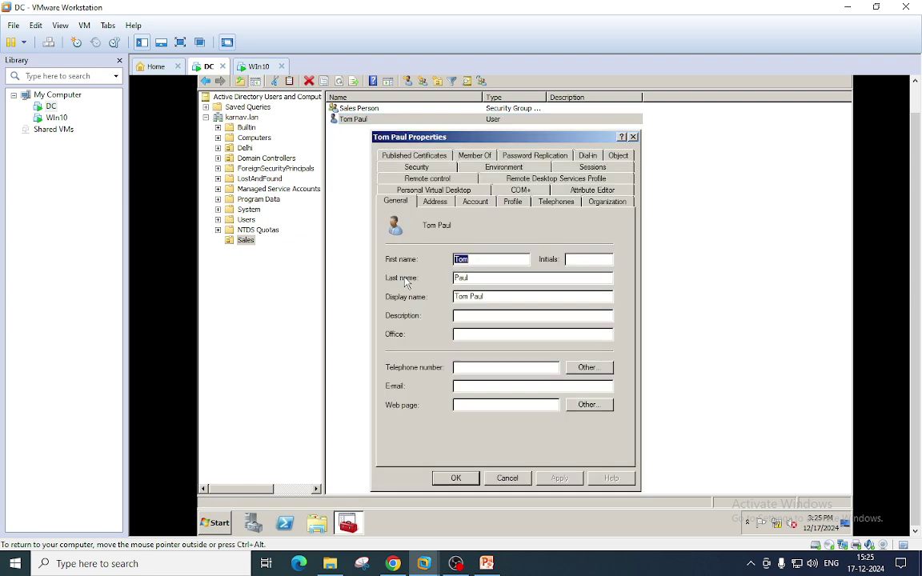
left_click(474, 155)
left_click(406, 356)
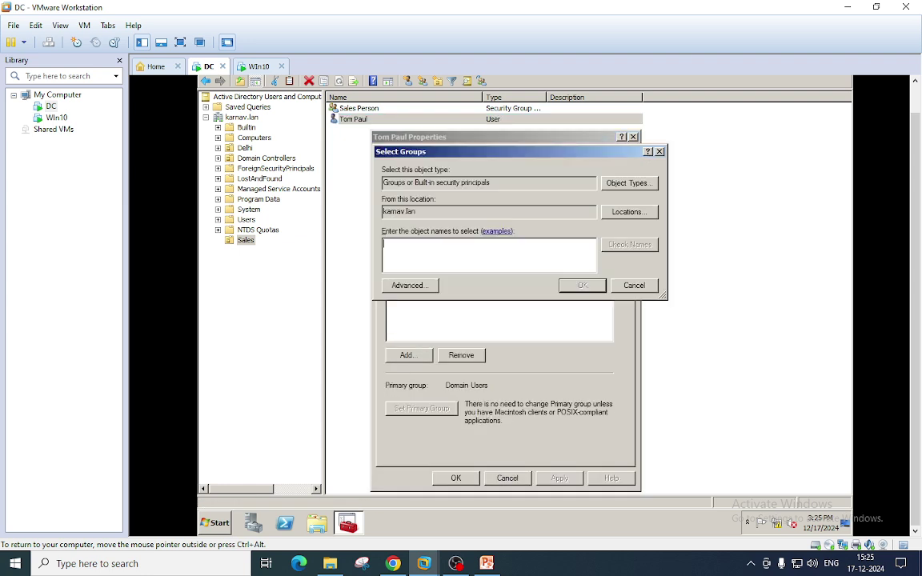
type("sales")
left_click(631, 246)
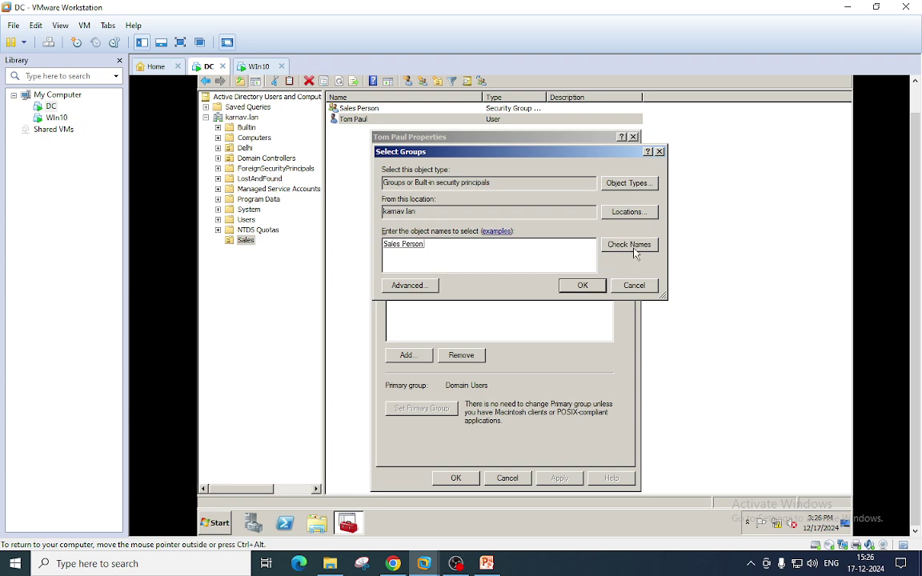
left_click(576, 289)
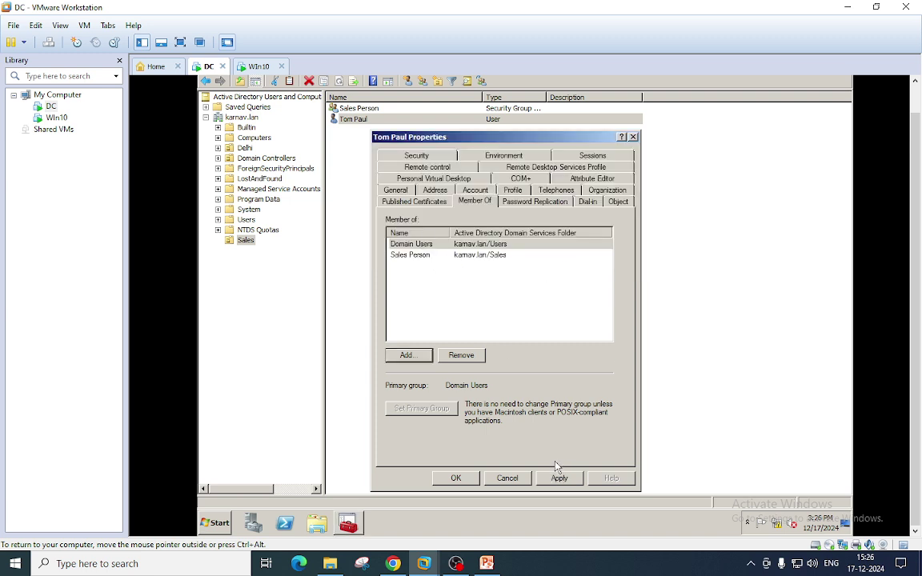
left_click(508, 478)
left_click(360, 109)
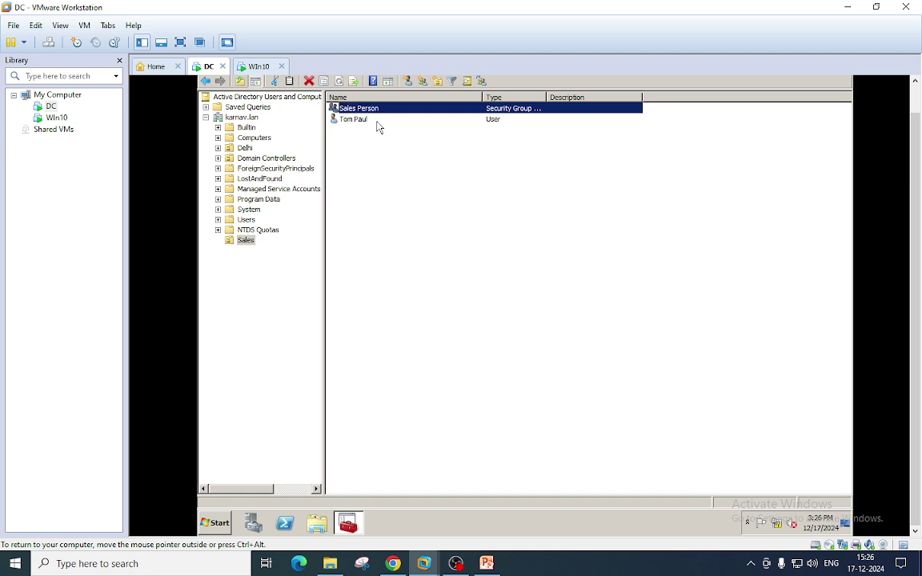
right_click(372, 112)
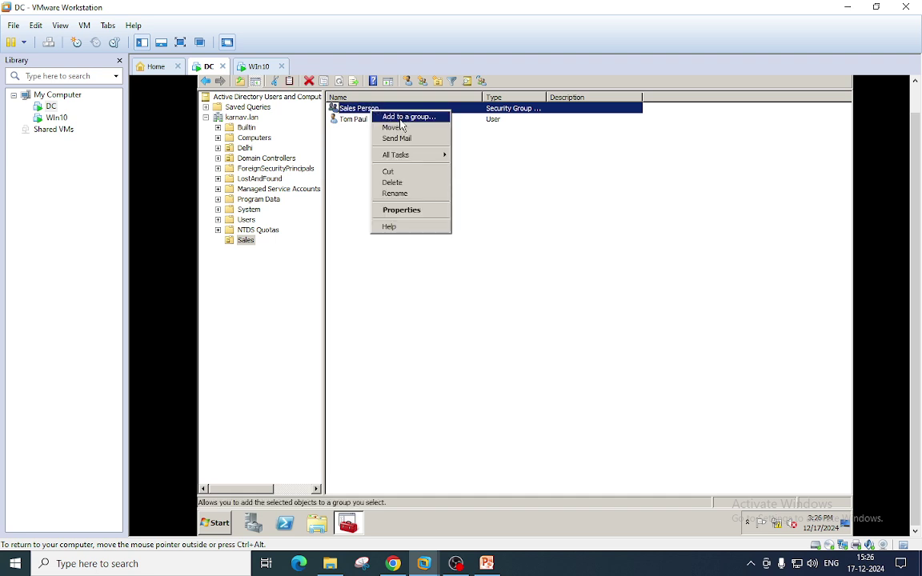
left_click(407, 118)
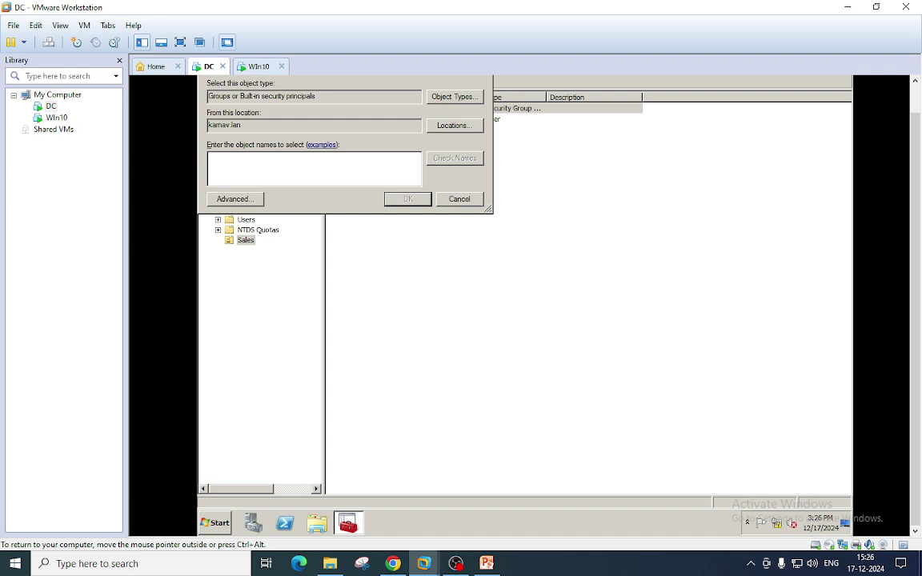
type("tom")
key("Return")
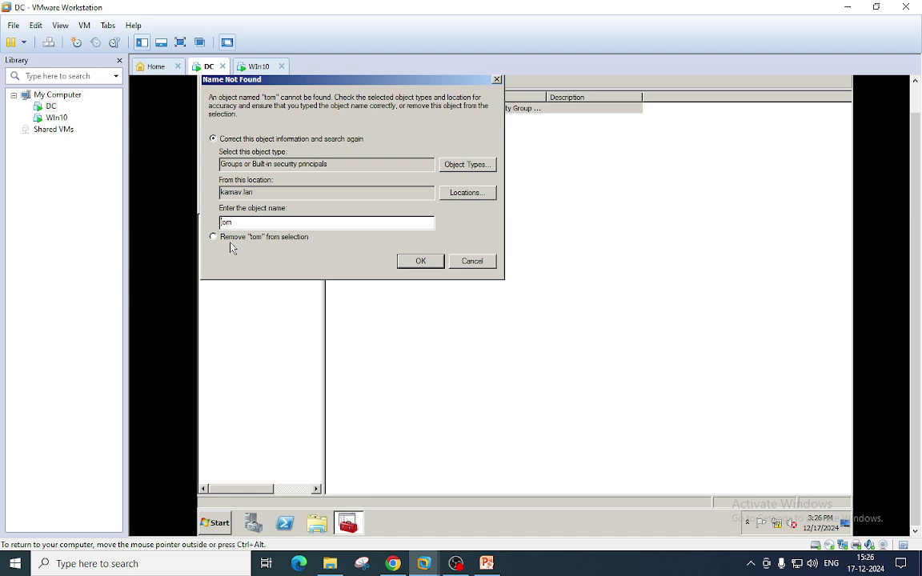
left_click(474, 268)
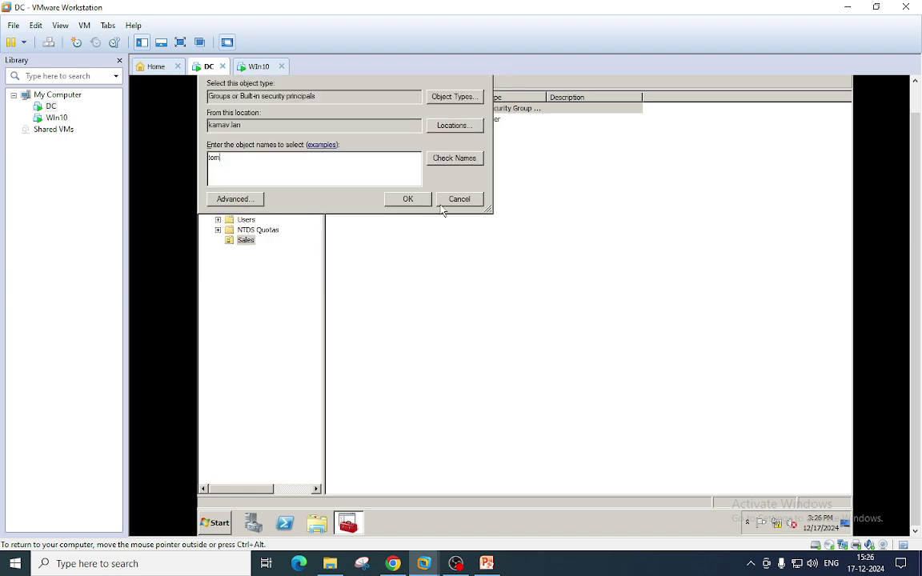
left_click(460, 197)
left_click(347, 121)
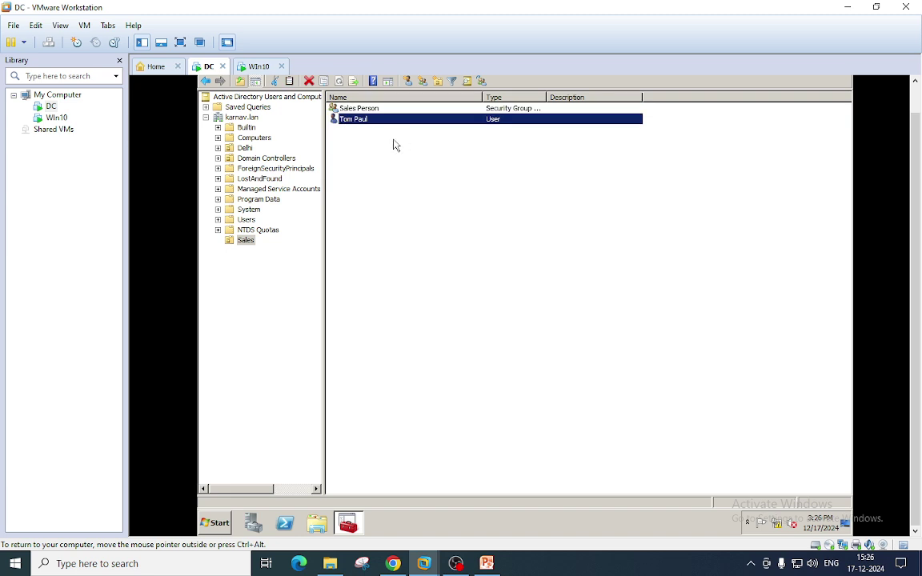
double_click(357, 121)
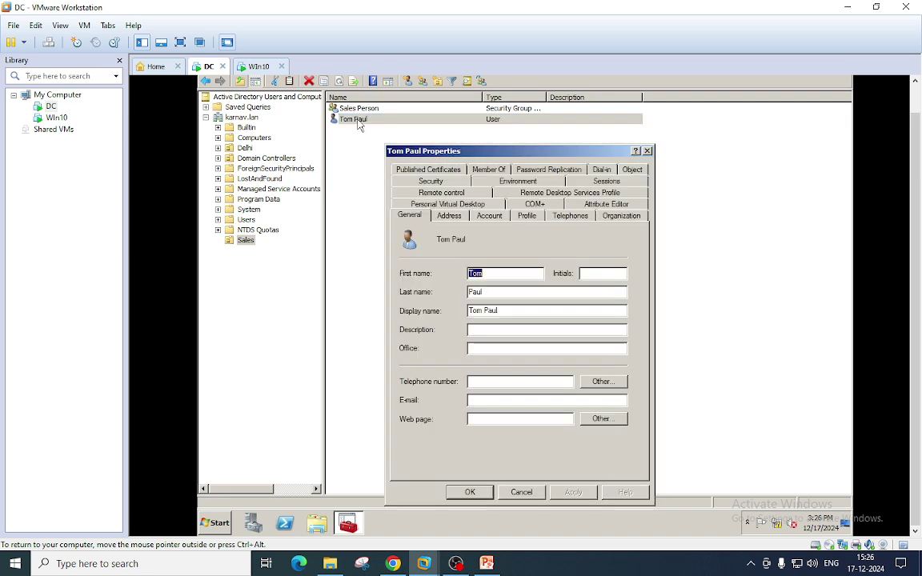
key("Escape")
right_click(358, 120)
left_click(387, 275)
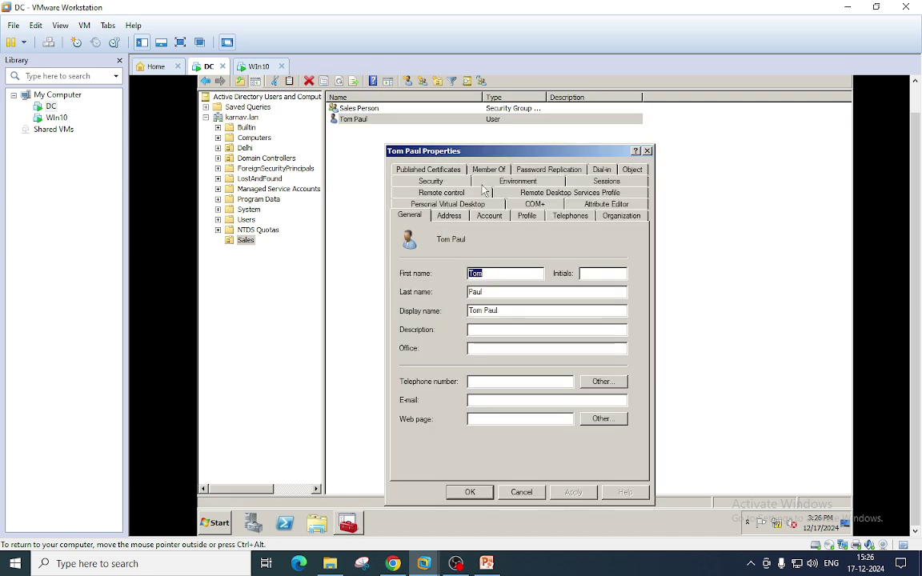
left_click(489, 216)
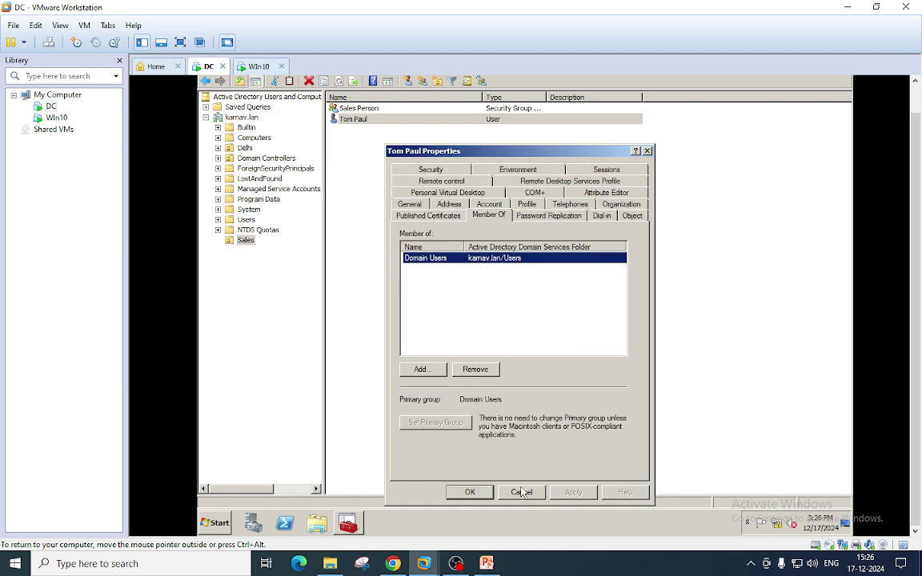
key("Escape")
left_click(401, 146)
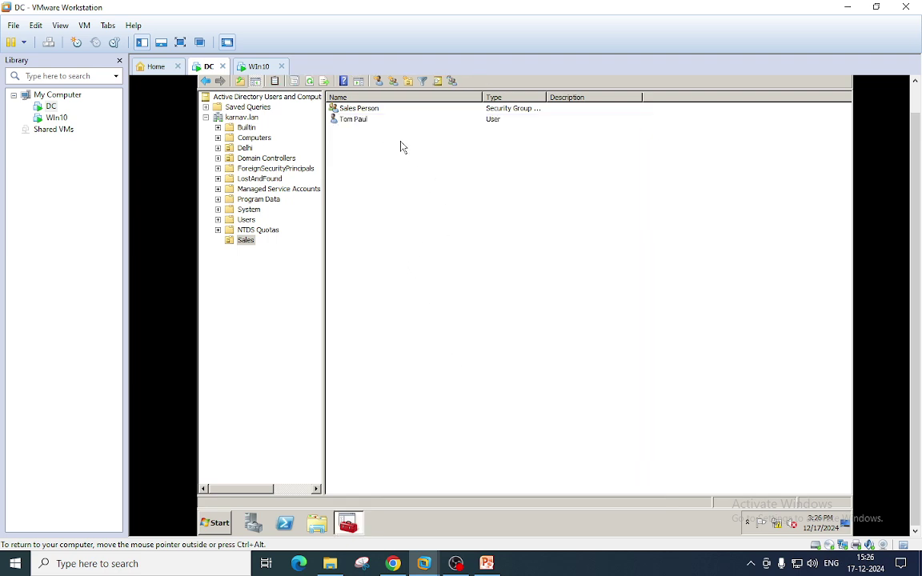
right_click(356, 110)
left_click(396, 206)
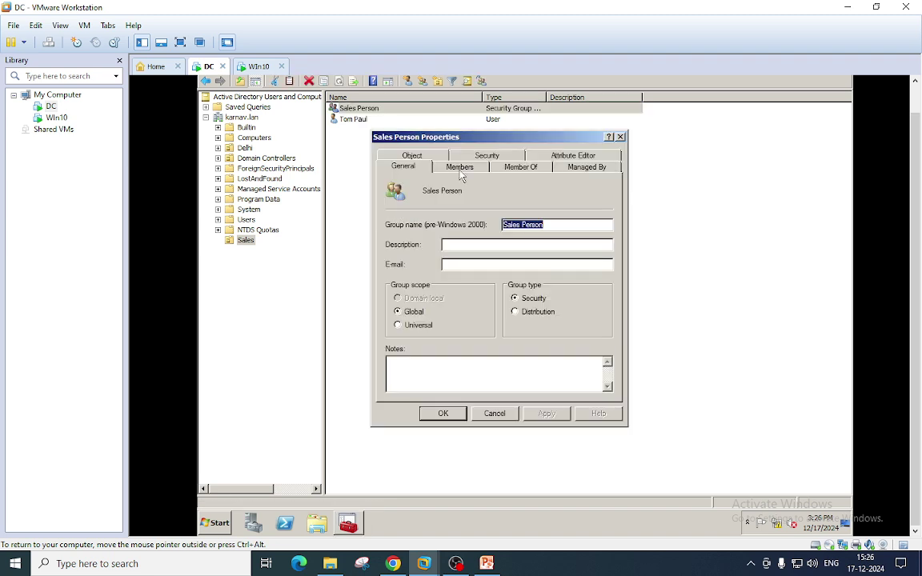
left_click(519, 167)
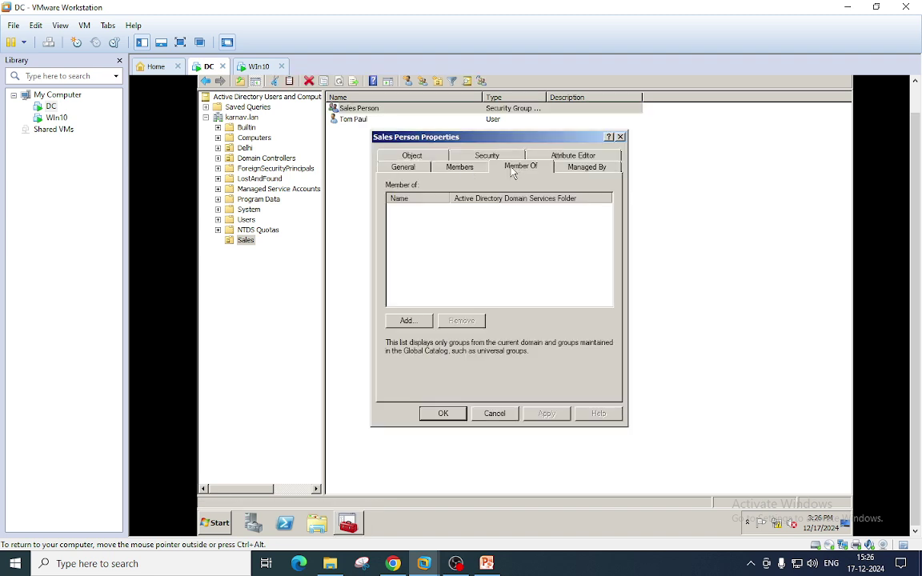
left_click(452, 166)
left_click(409, 376)
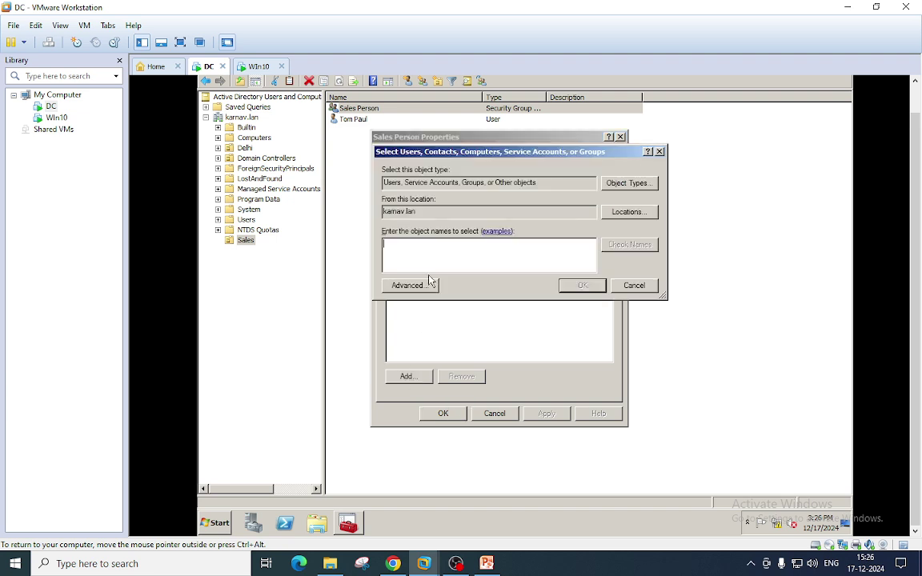
type("tom")
left_click(625, 250)
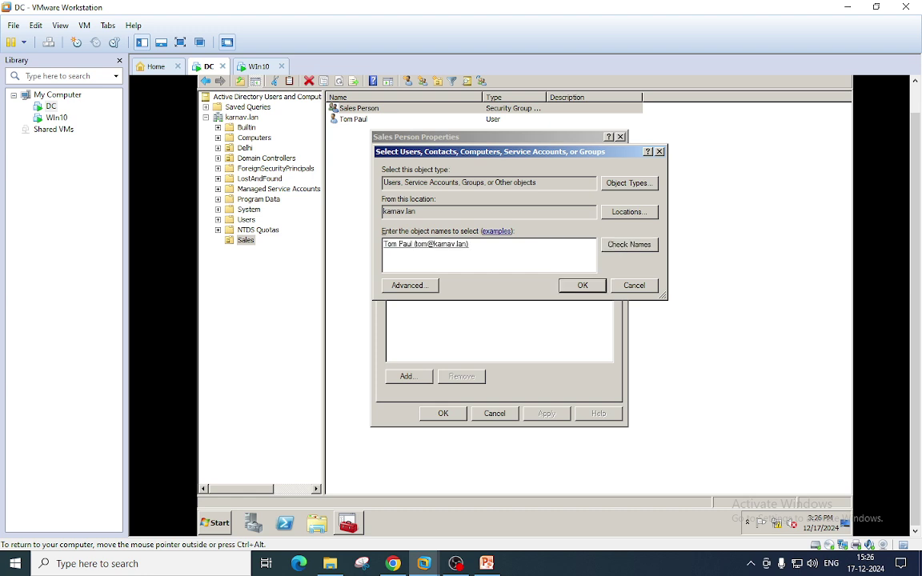
left_click(582, 285)
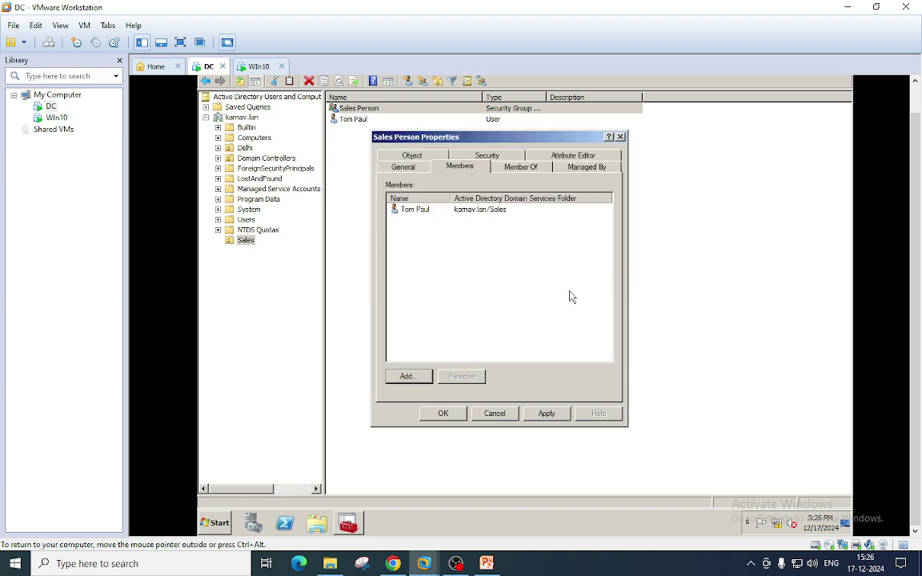
left_click(545, 414)
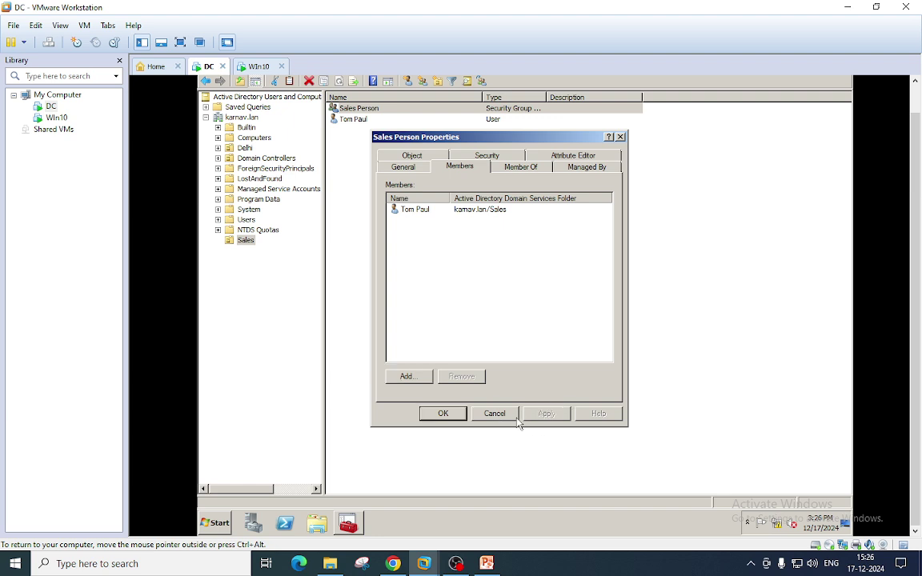
left_click(443, 413)
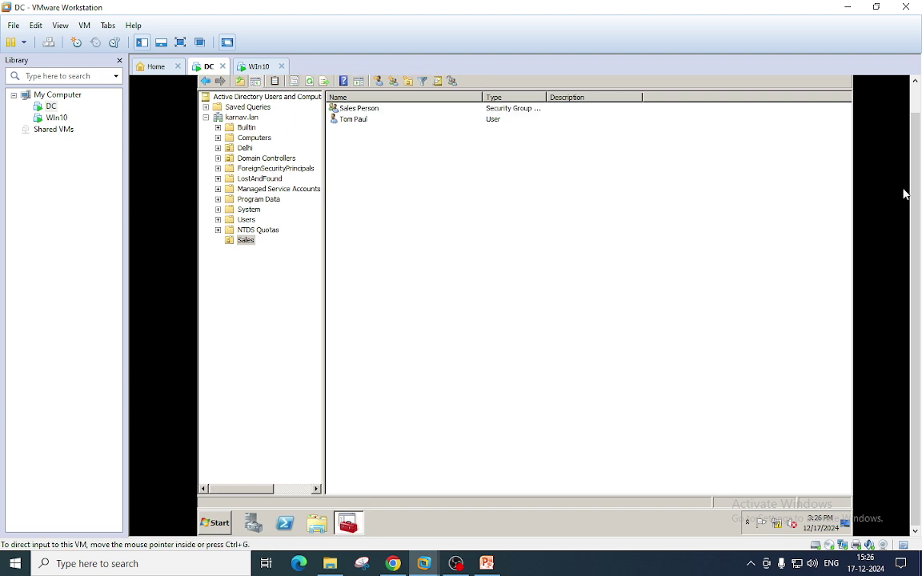
scroll(904, 191, "up", 1)
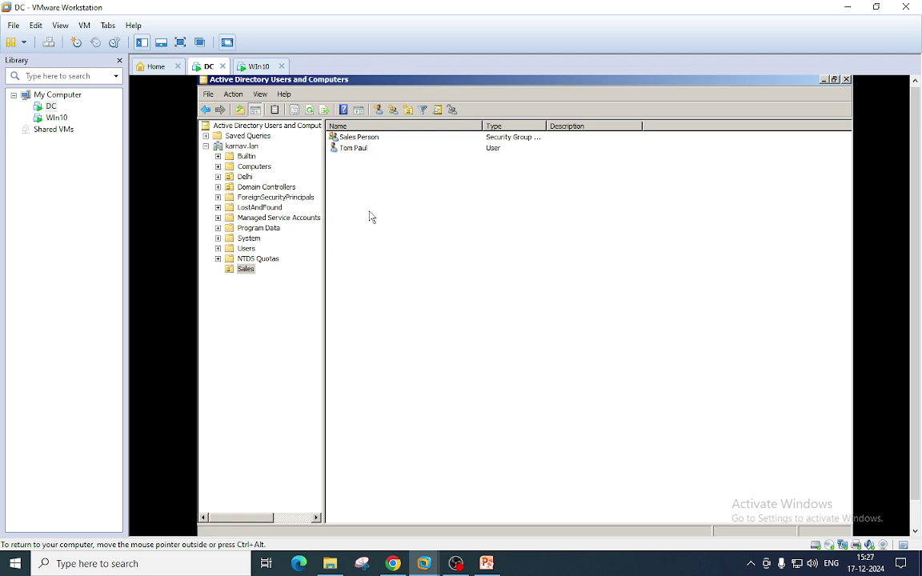
double_click(359, 137)
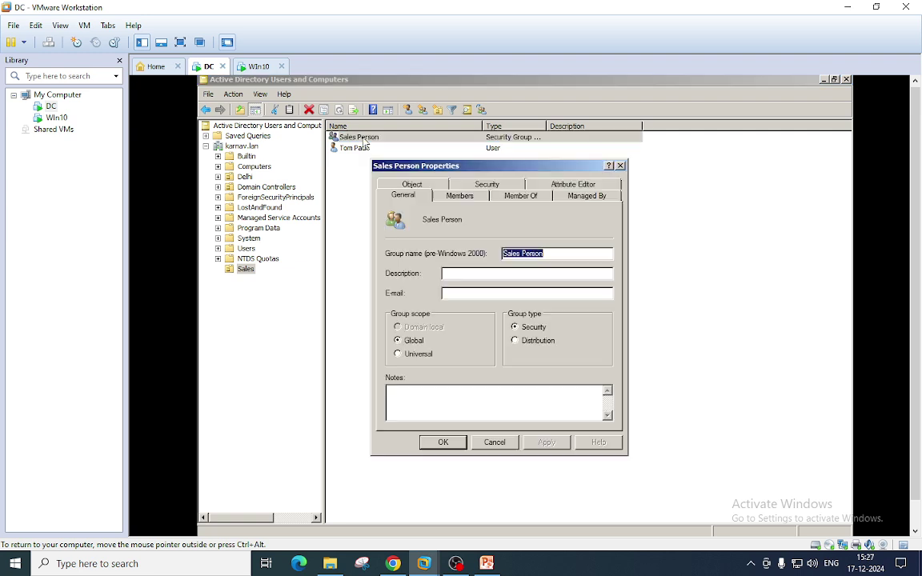
left_click(461, 196)
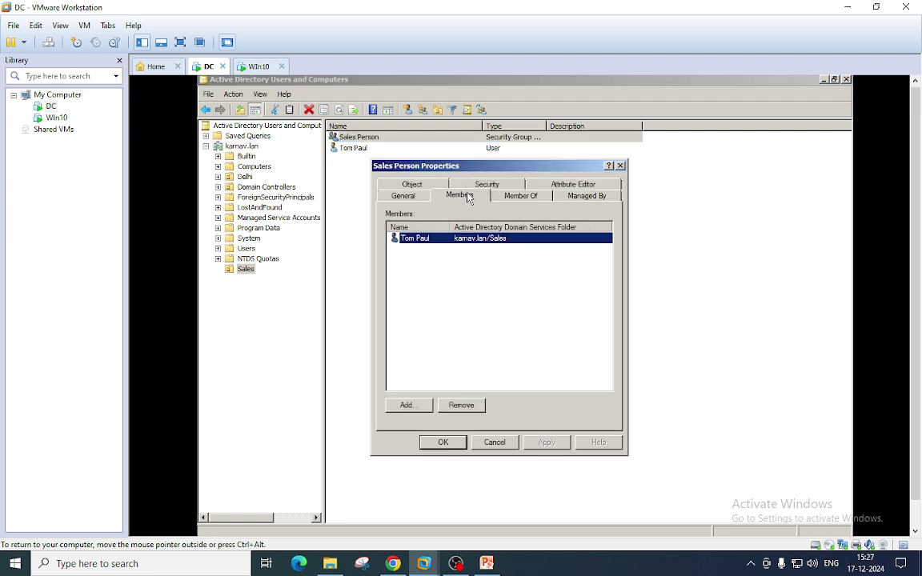
left_click(467, 406)
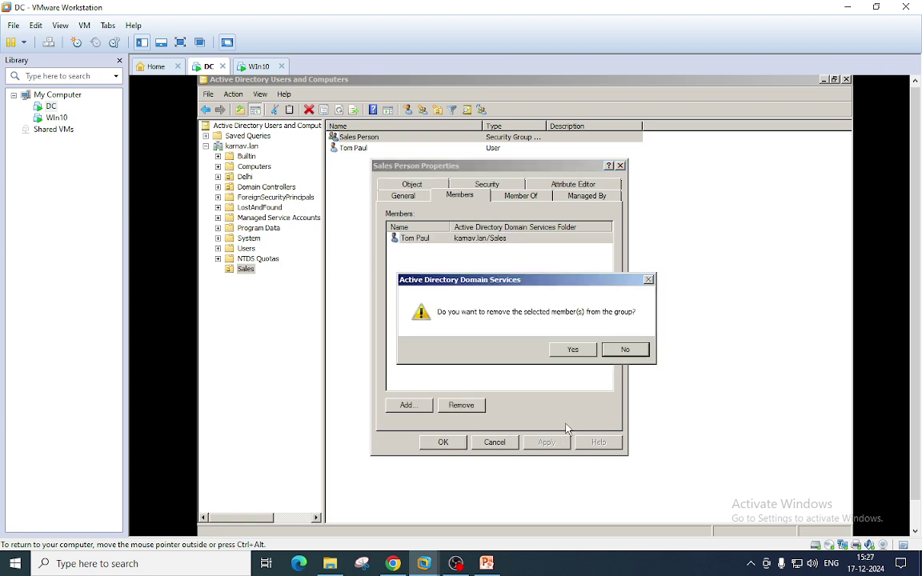
left_click(573, 350)
left_click(546, 442)
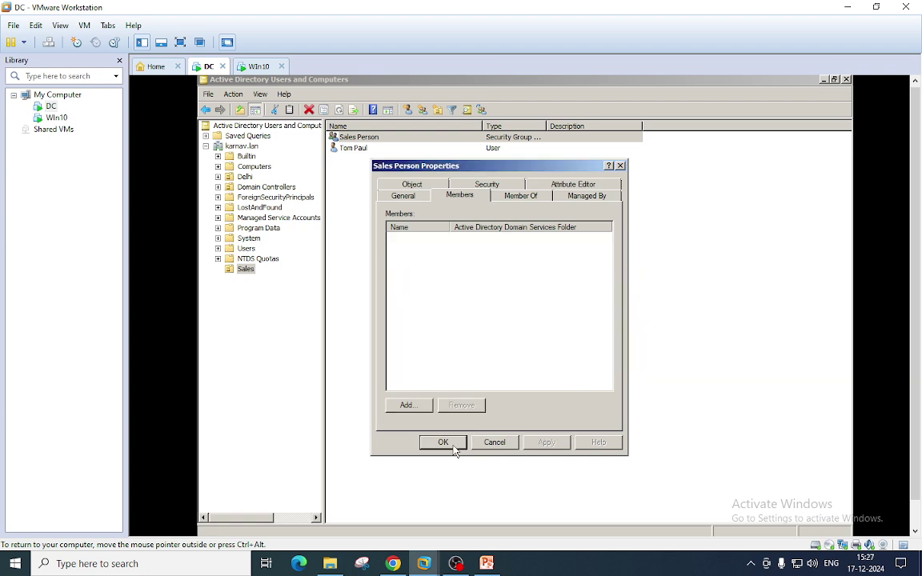
left_click(442, 442)
left_click(355, 151)
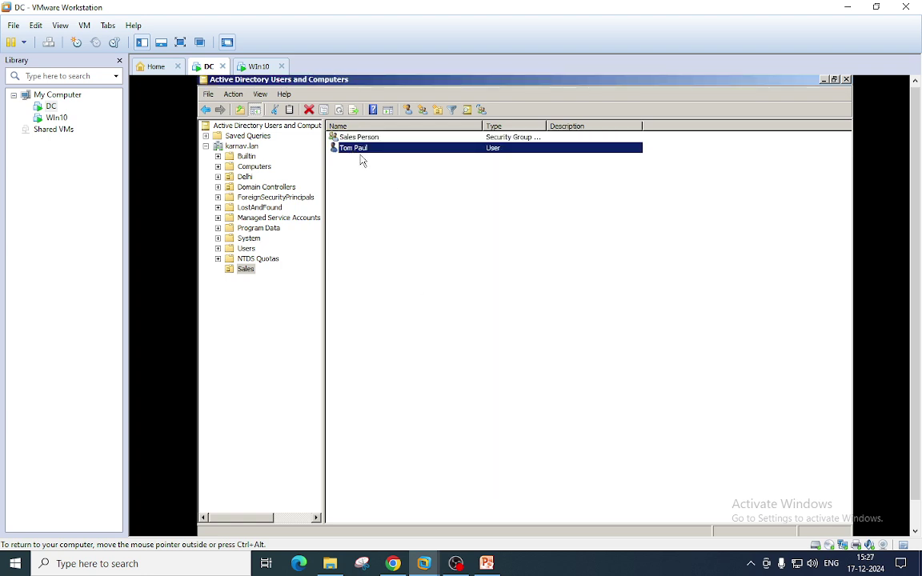
right_click(358, 156)
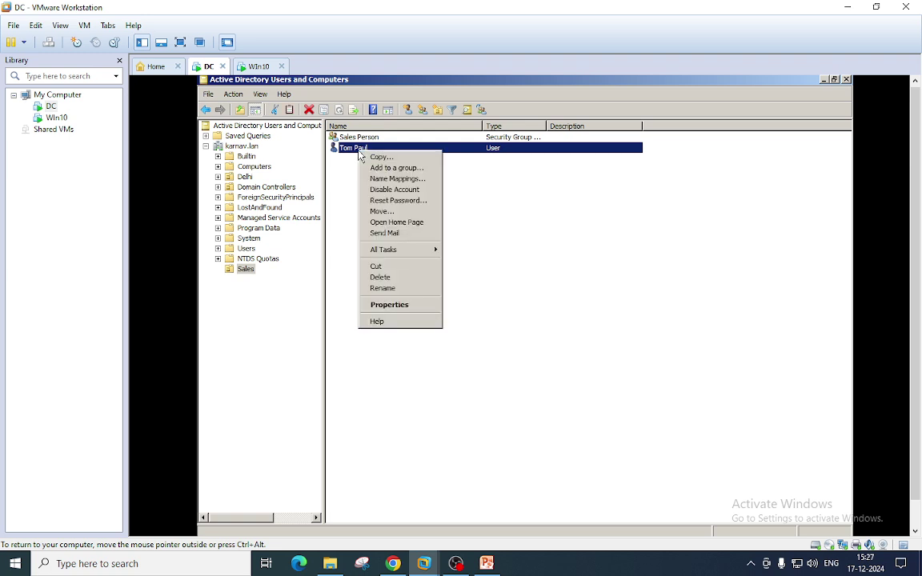
left_click(386, 304)
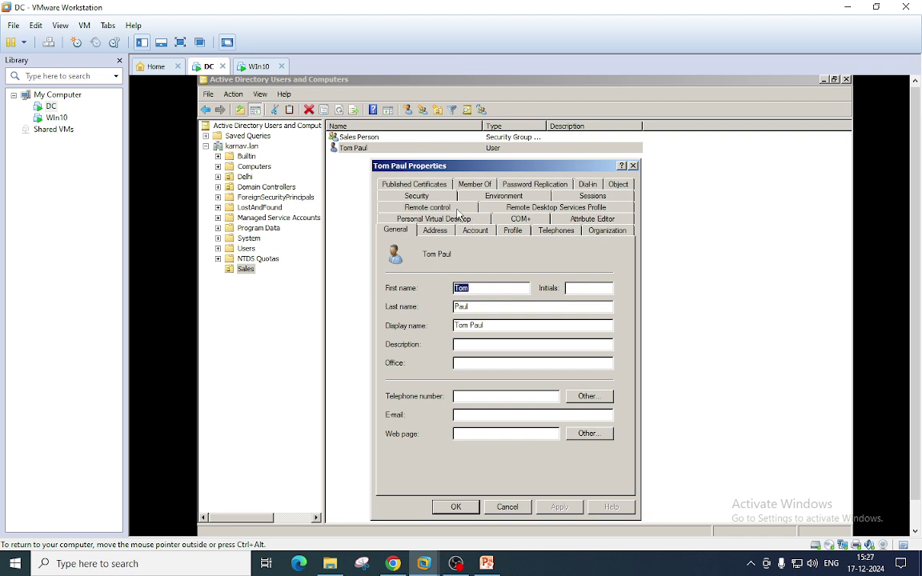
left_click(475, 184)
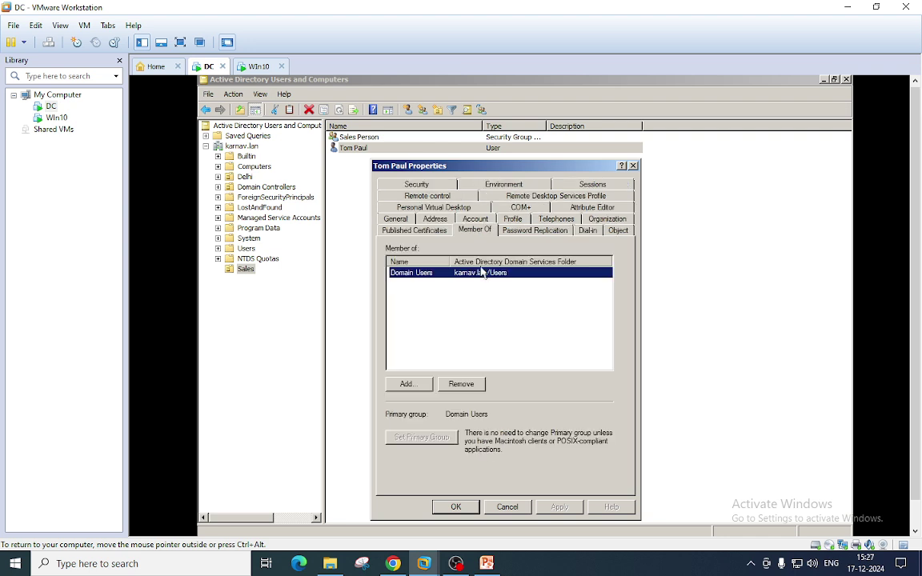
left_click(507, 507)
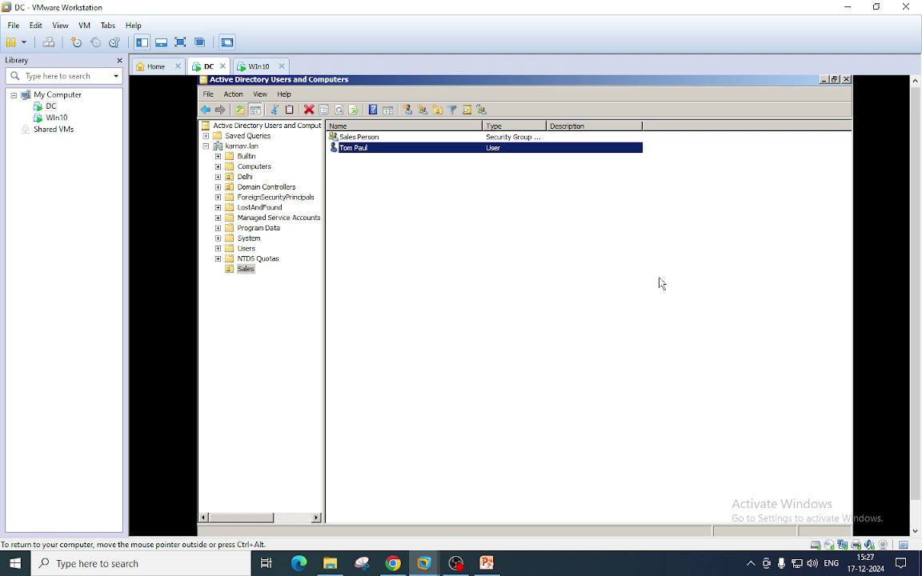
right_click(366, 205)
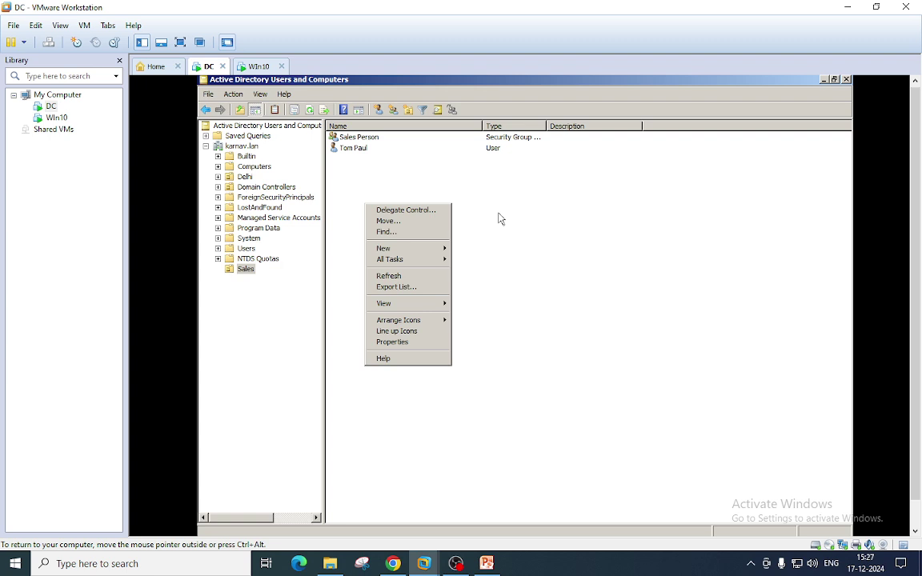
left_click(581, 229)
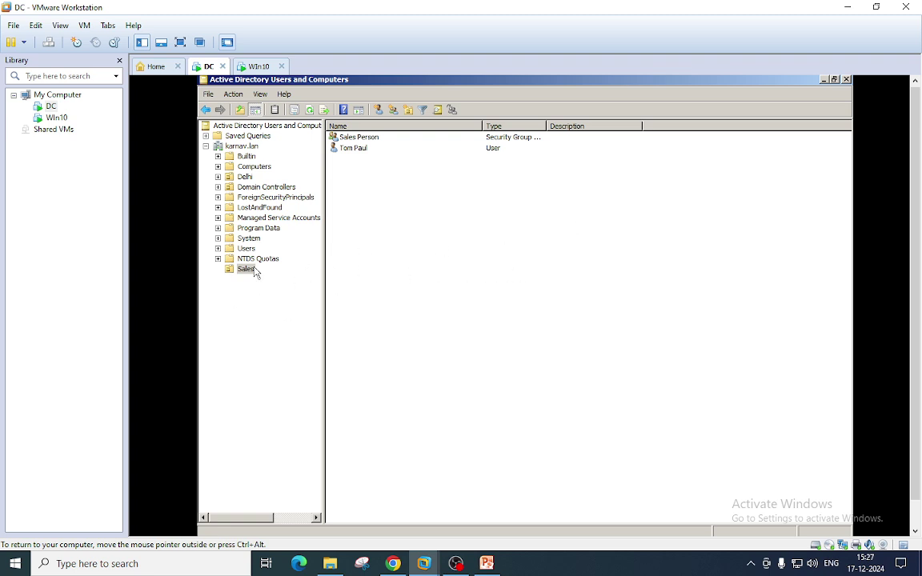
- Start a new computer object in the Sales OU named MyPC
right_click(370, 197)
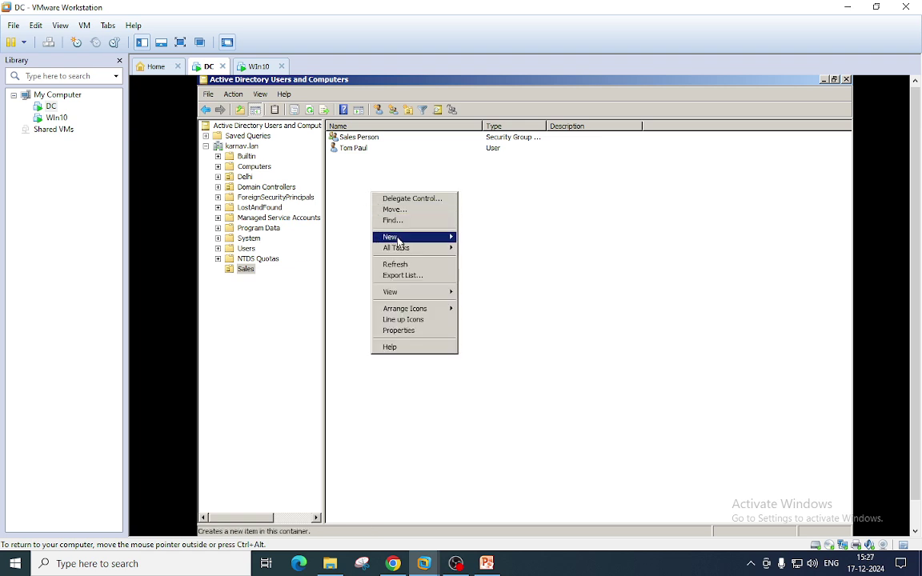
mouse_move(453, 238)
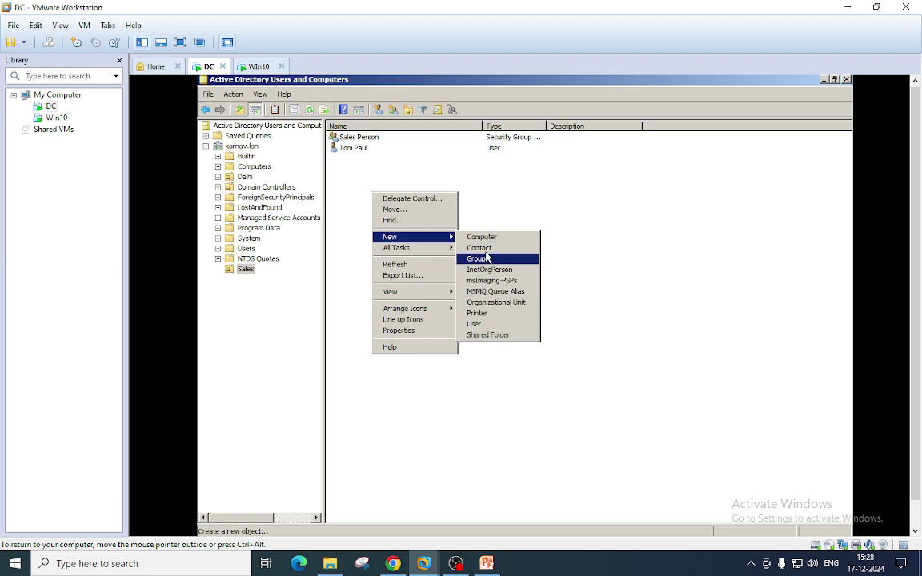
left_click(483, 237)
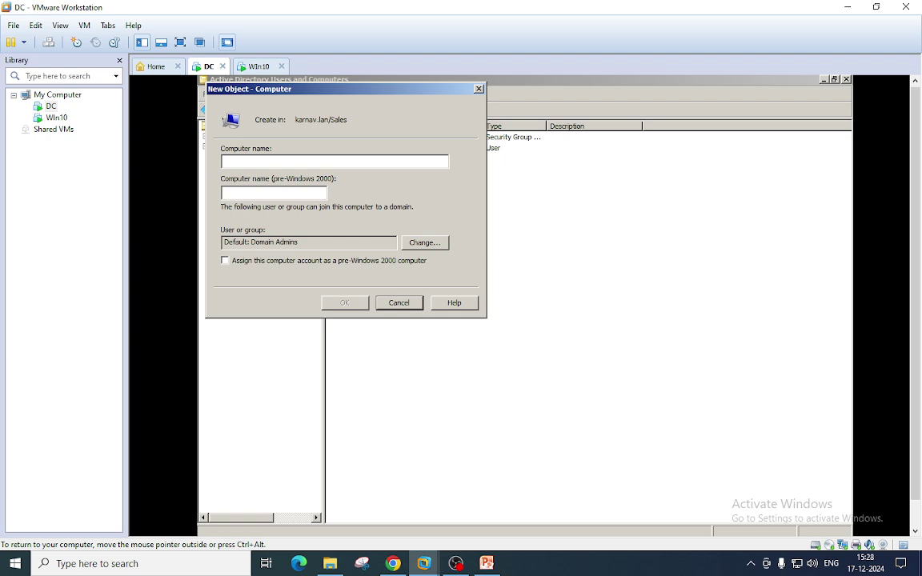
type("MyP")
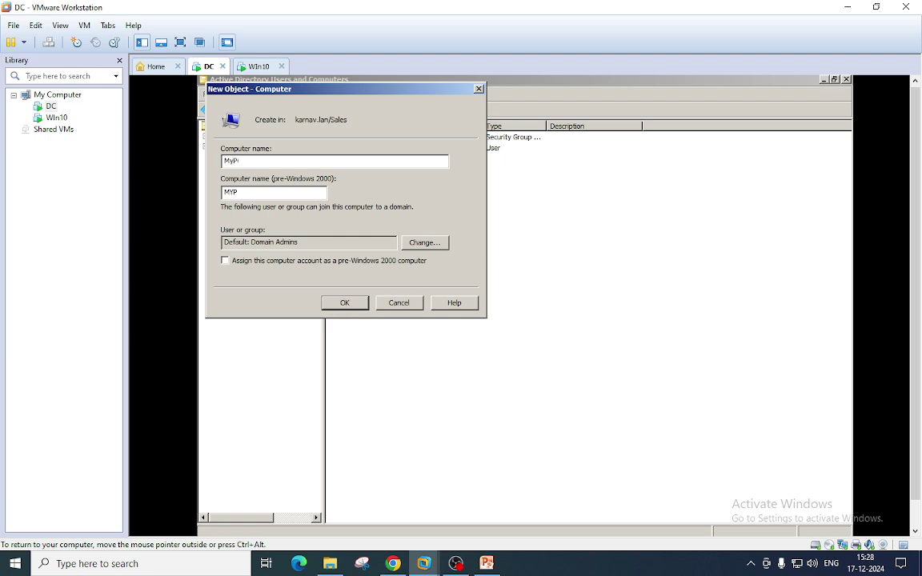
type("C")
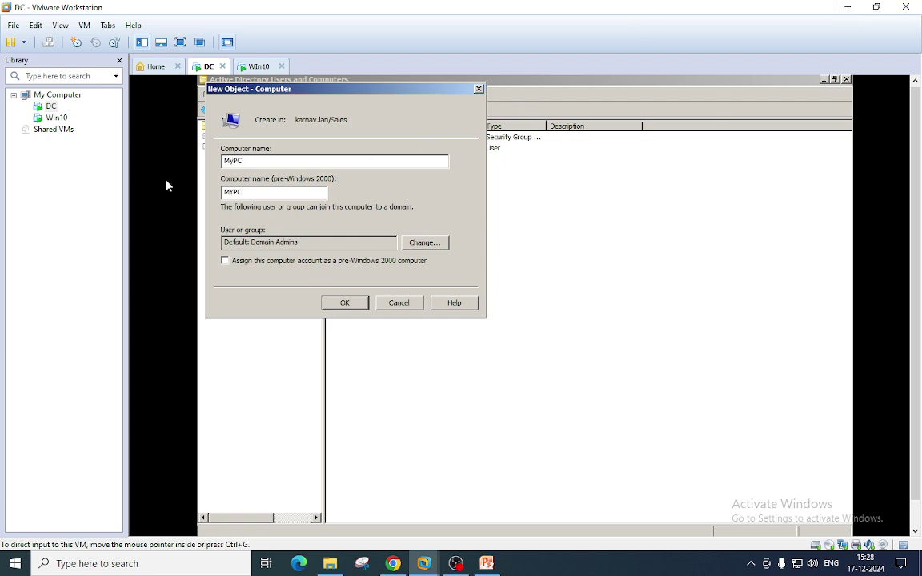
- Allow user 'tom' to join MyPC to the domain and create the computer account
left_click(420, 243)
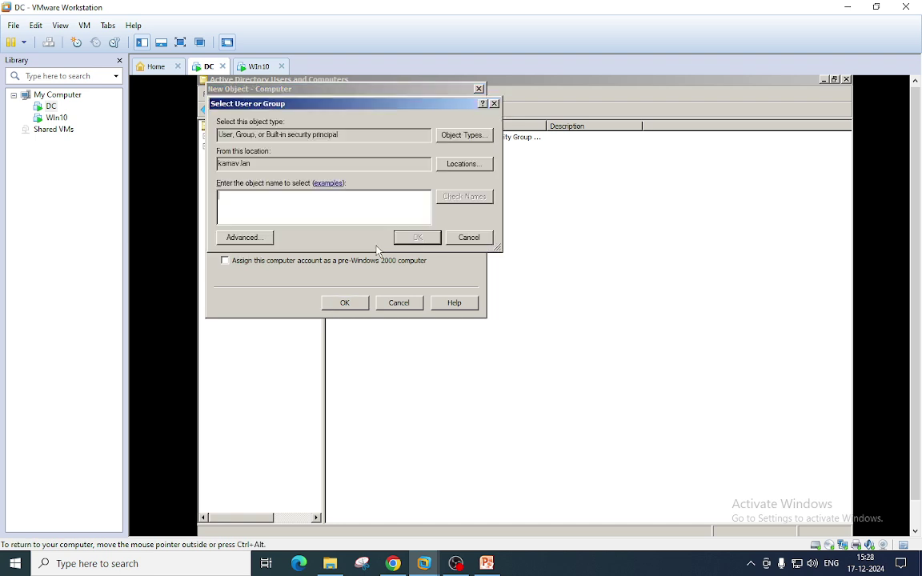
type("tom")
left_click(471, 198)
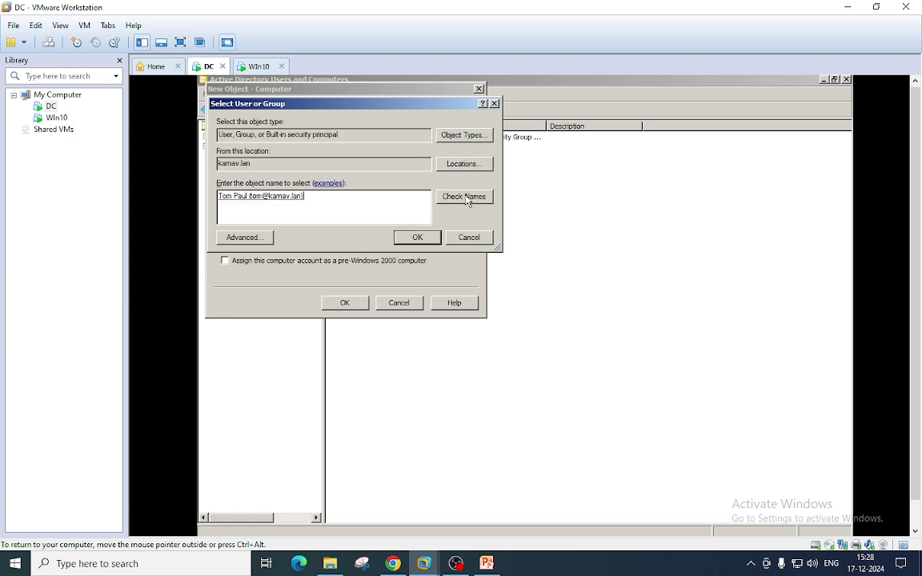
left_click(417, 237)
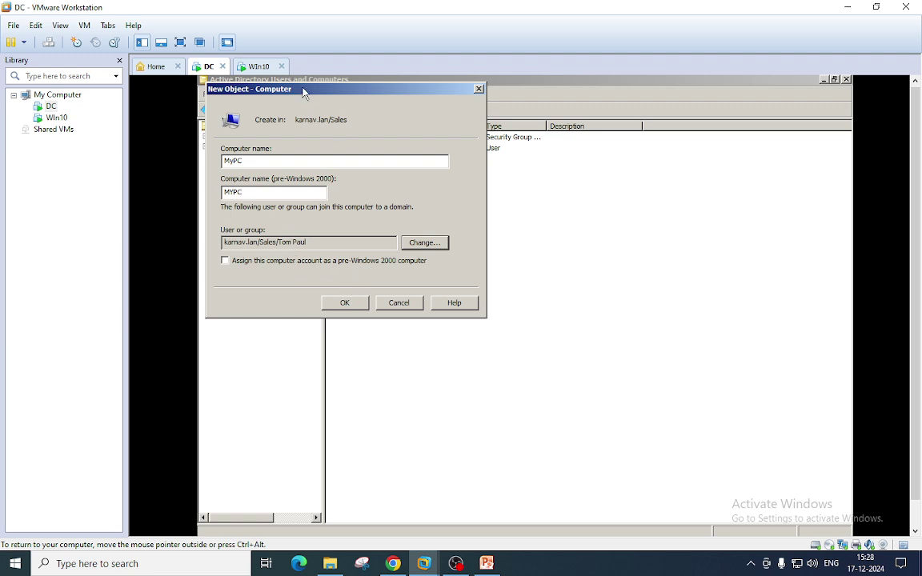
left_click_drag(305, 92, 476, 142)
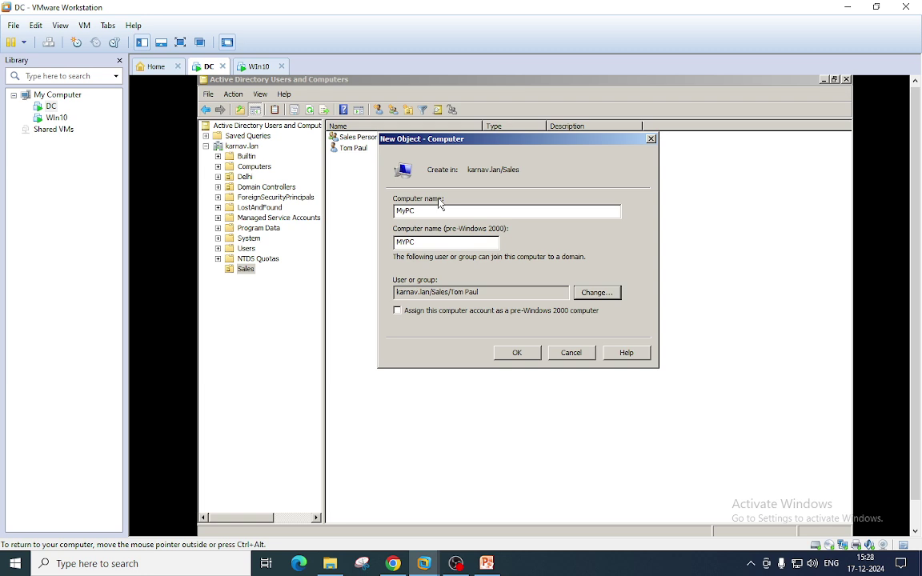
left_click(508, 354)
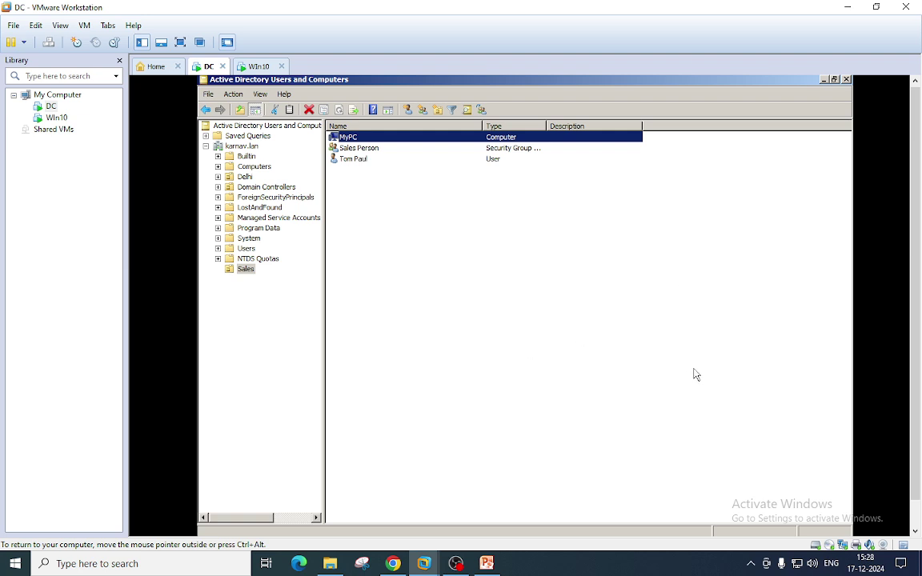
- Move BINESHPC from Computers into the Delhi OU, then check Delhi and Sales contents
left_click(243, 168)
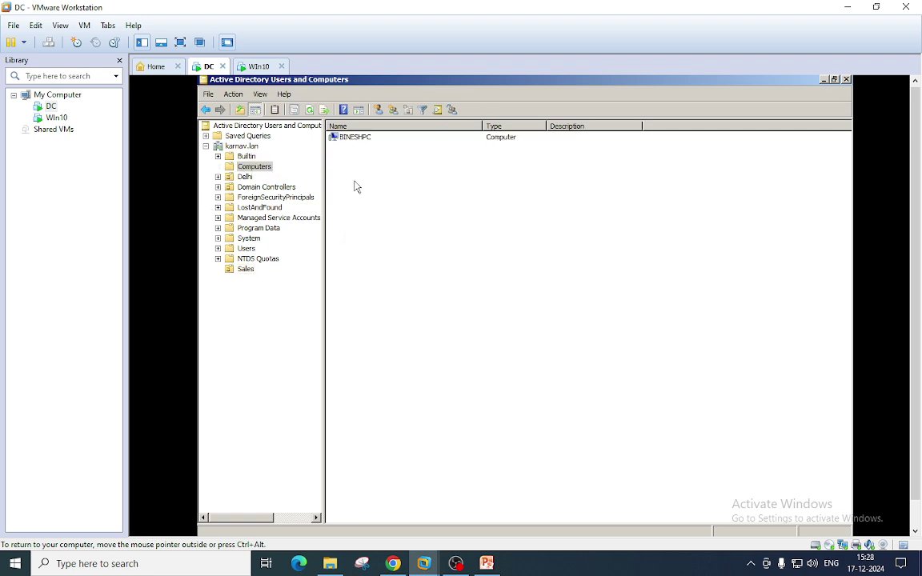
right_click(350, 141)
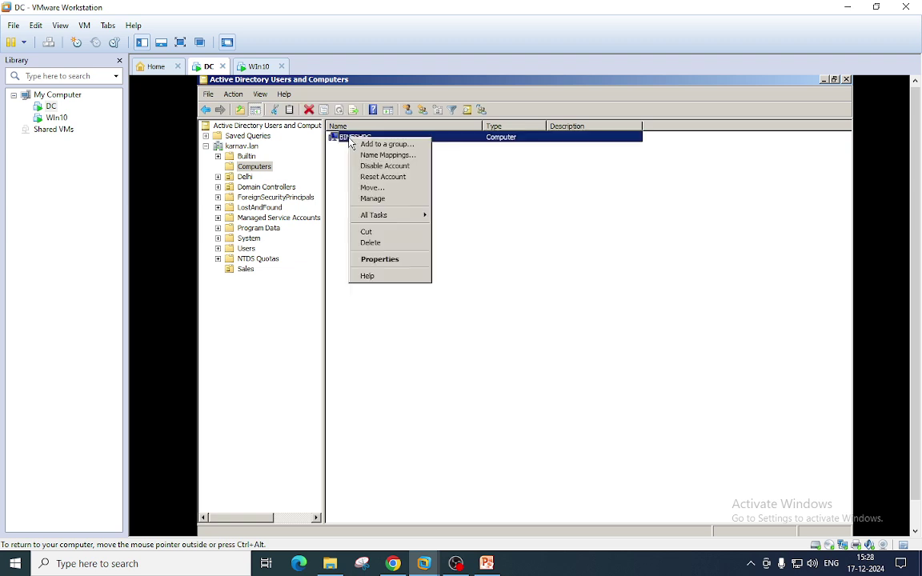
left_click(373, 187)
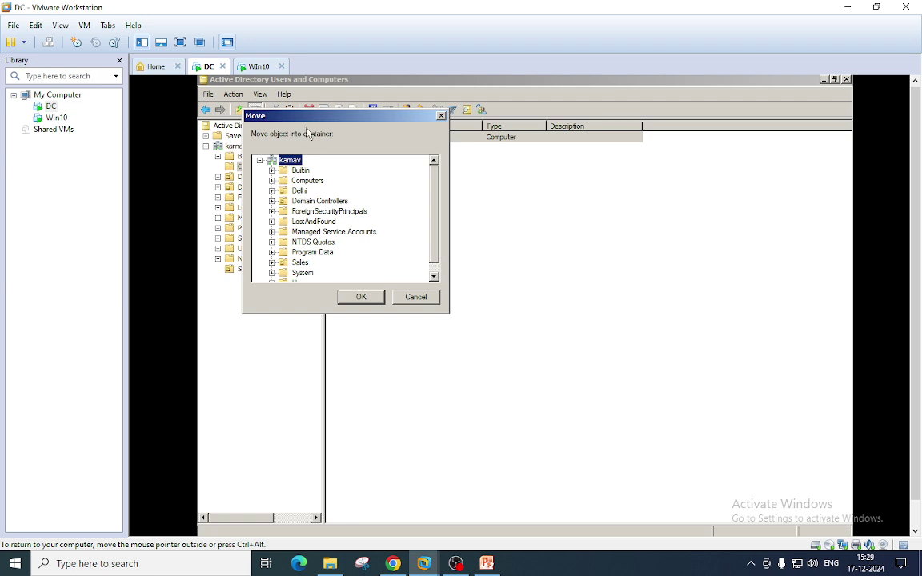
left_click_drag(301, 118, 457, 174)
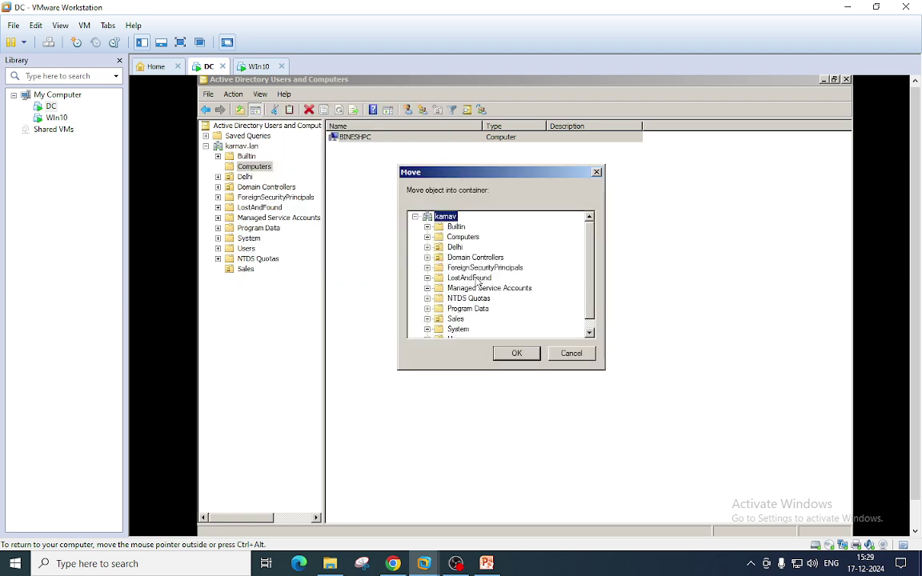
left_click(454, 247)
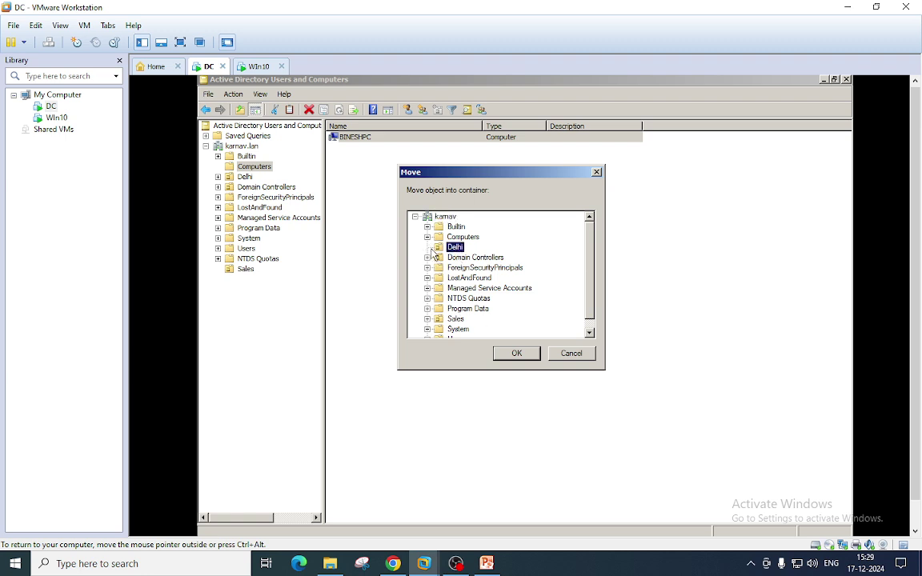
left_click(512, 352)
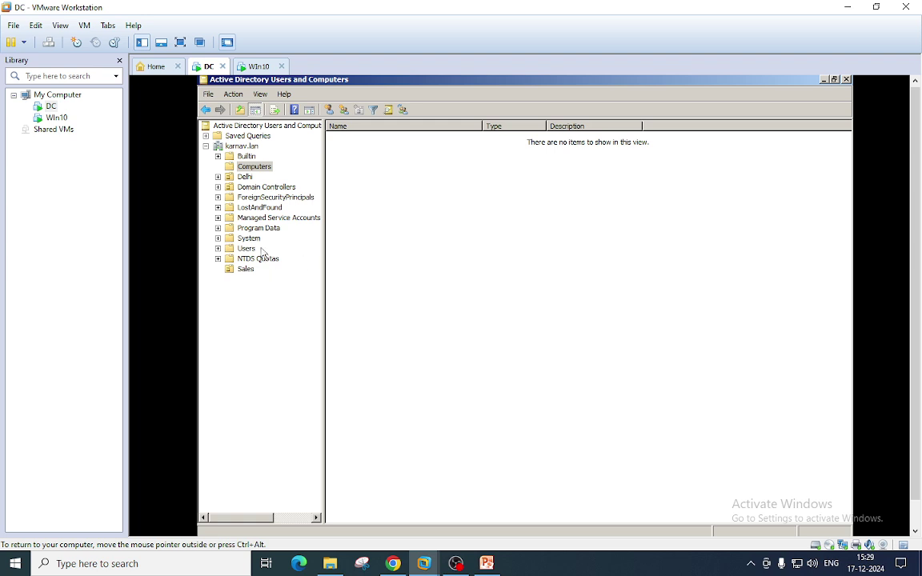
left_click(245, 177)
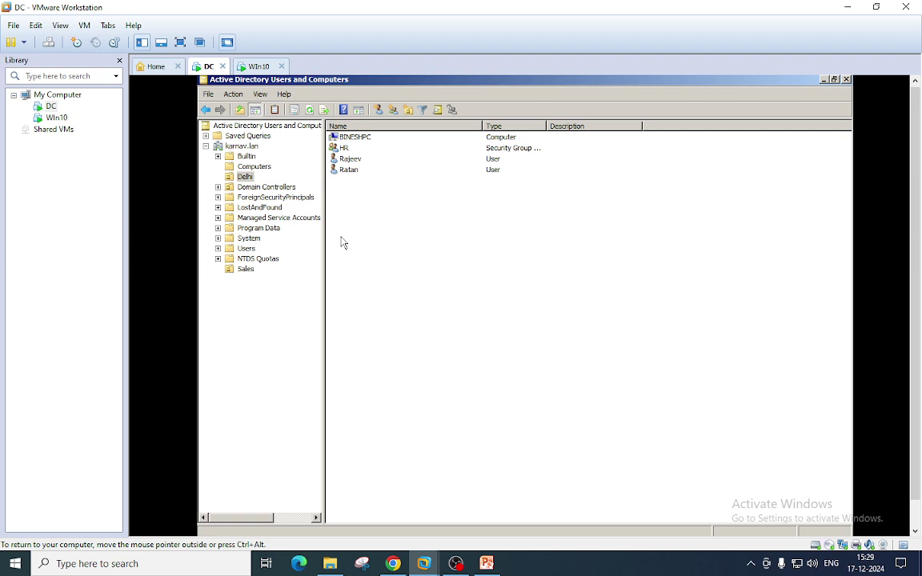
left_click(246, 270)
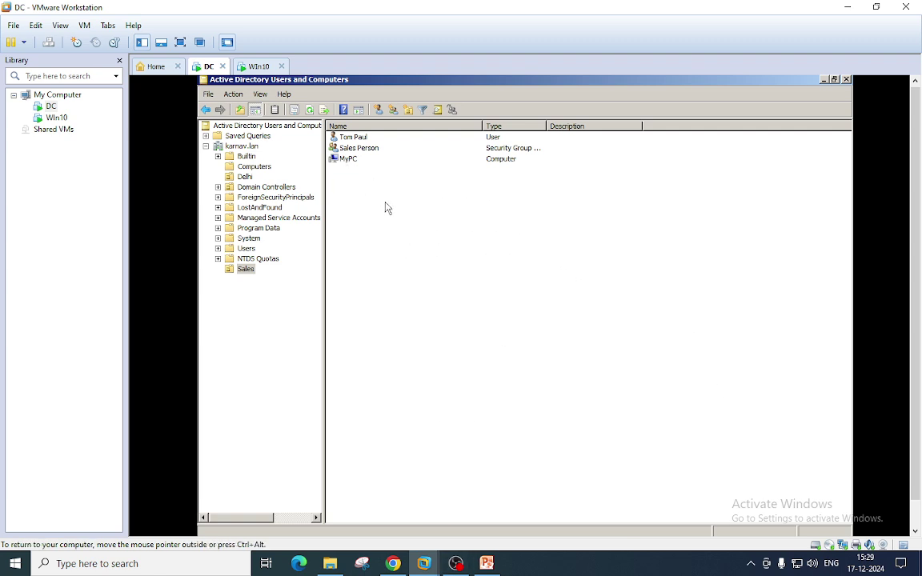
- Inspect the MyPC computer in Sales, including a test drag toward Computers, and reselect it
key("ctrl+alt")
left_click(352, 160)
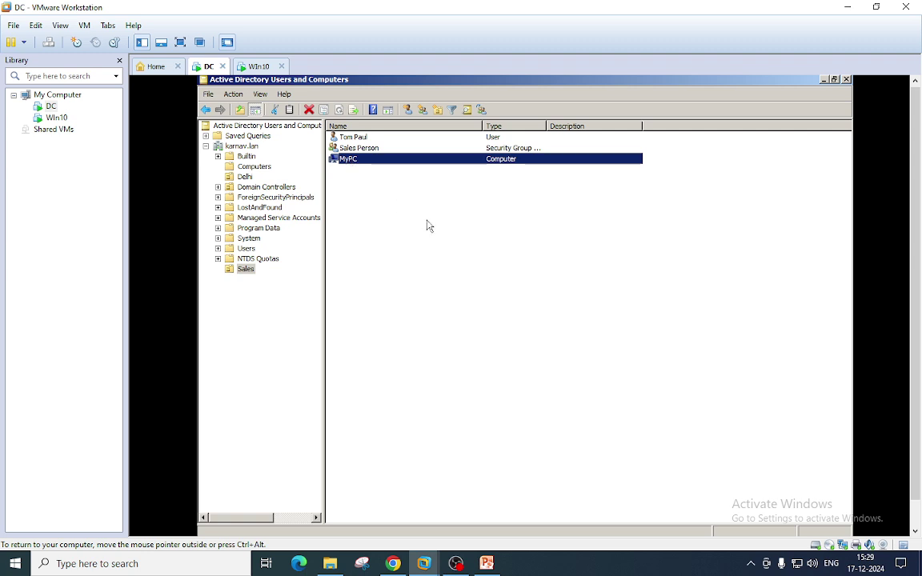
right_click(351, 159)
left_click(638, 298)
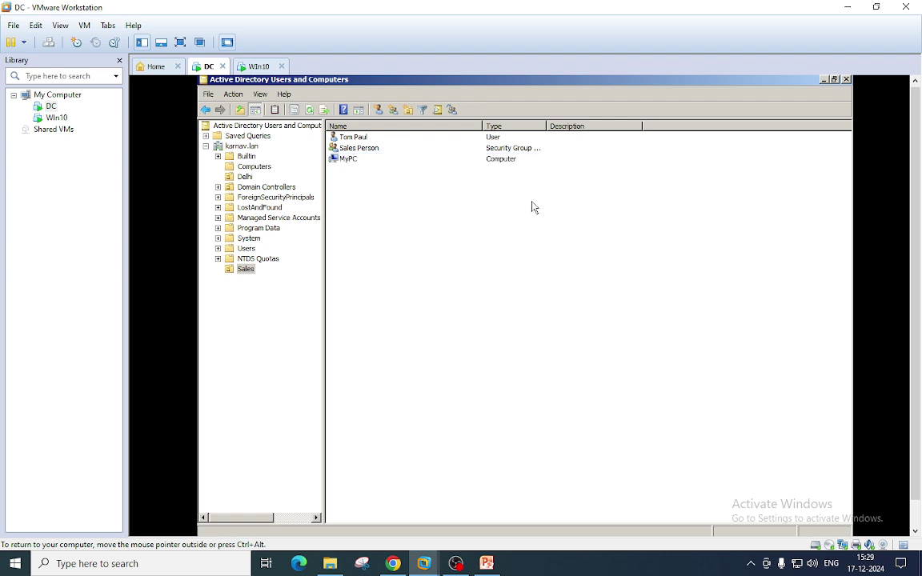
left_click(351, 160)
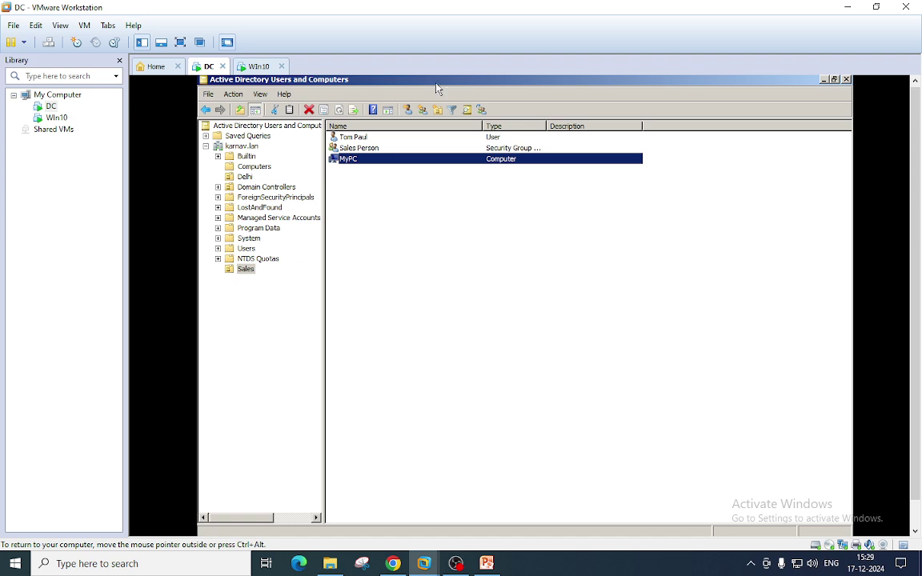
left_click_drag(377, 159, 259, 173)
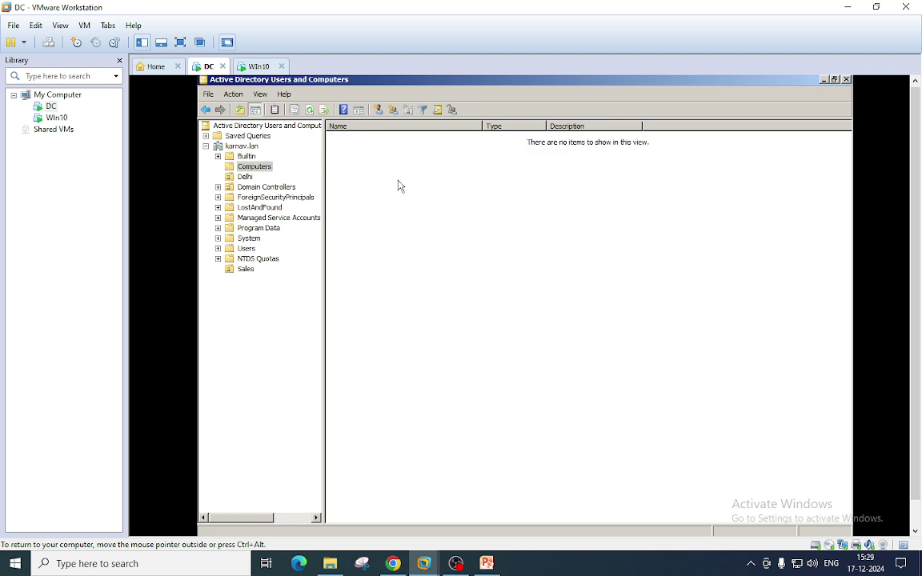
left_click(246, 270)
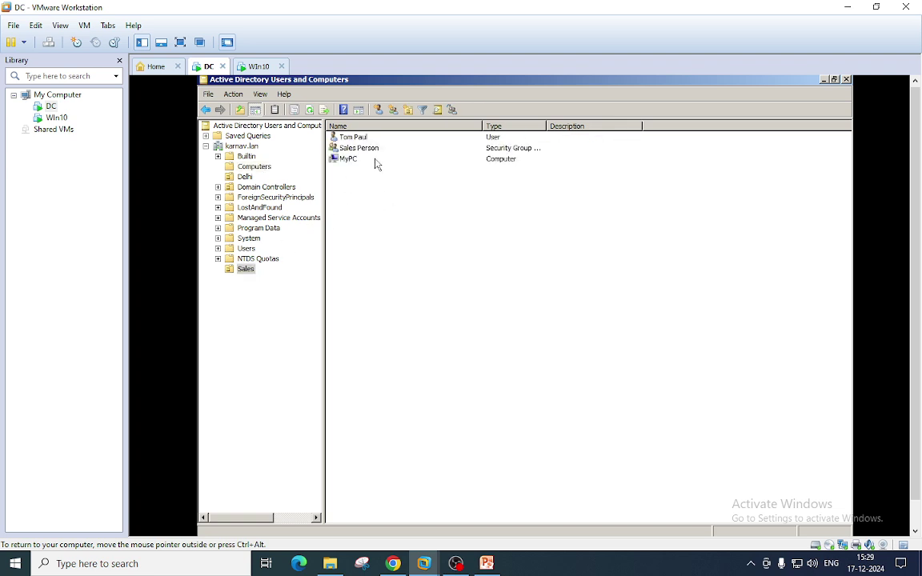
left_click(351, 162)
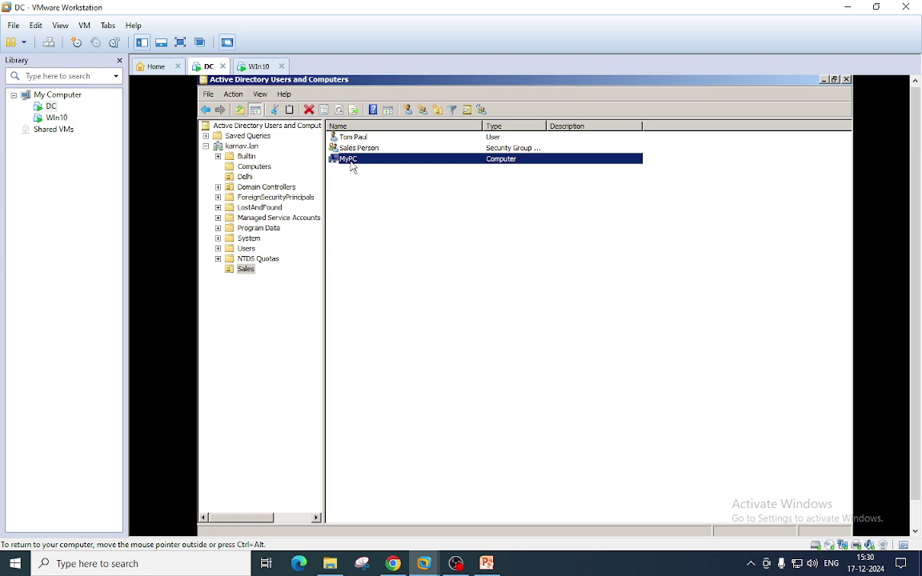
key("Up")
key("Up")
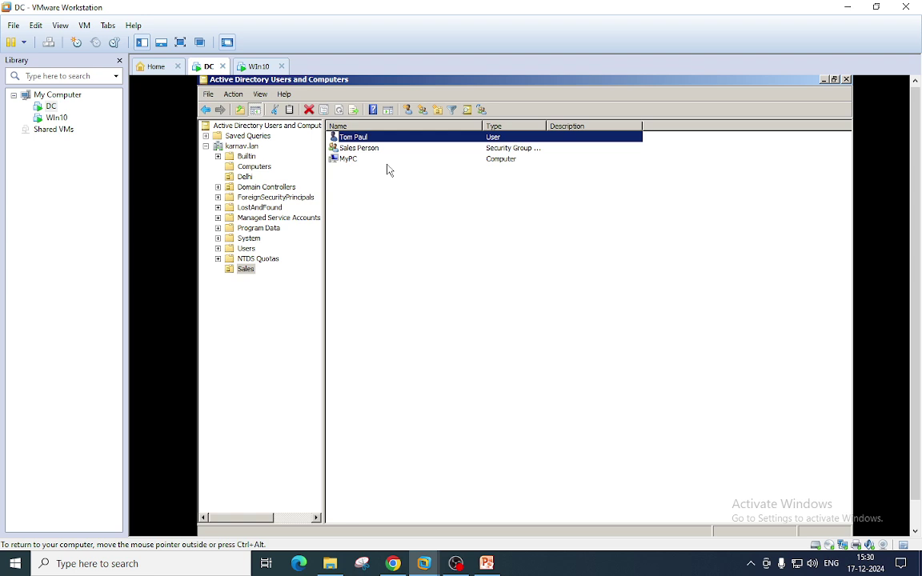
left_click(349, 161)
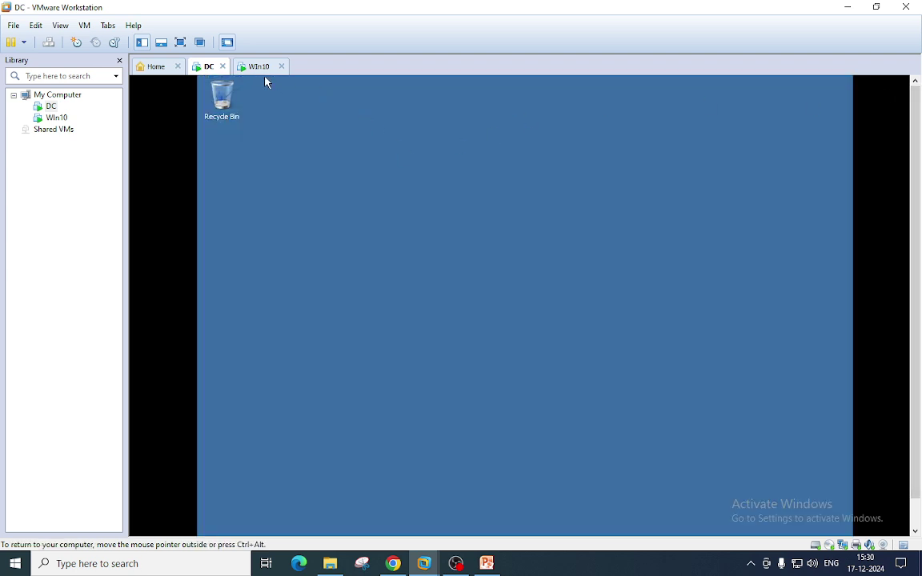
- Bring up the Win10 VM's sign-in screen via Send Ctrl+Alt+Del and choose the second domain user
left_click(256, 67)
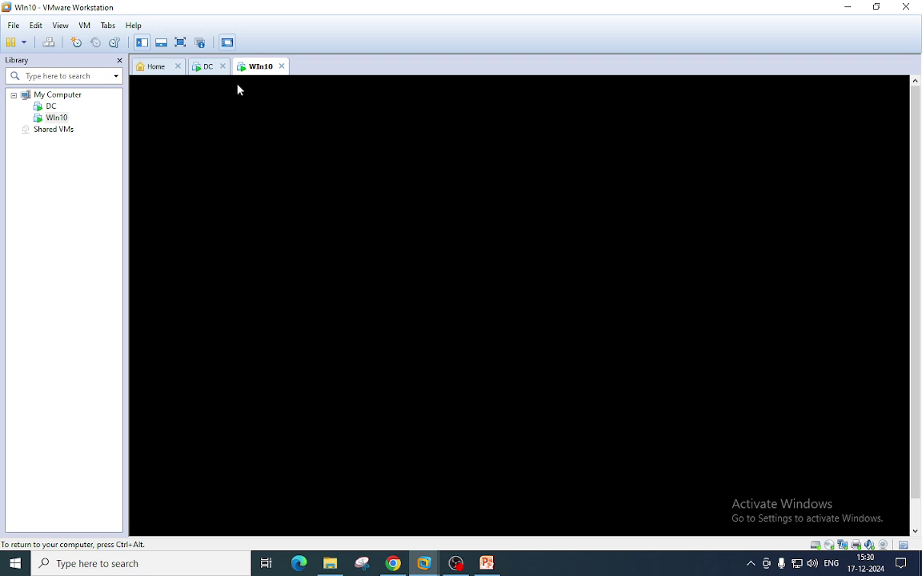
key("ctrl+alt")
key("alt+m")
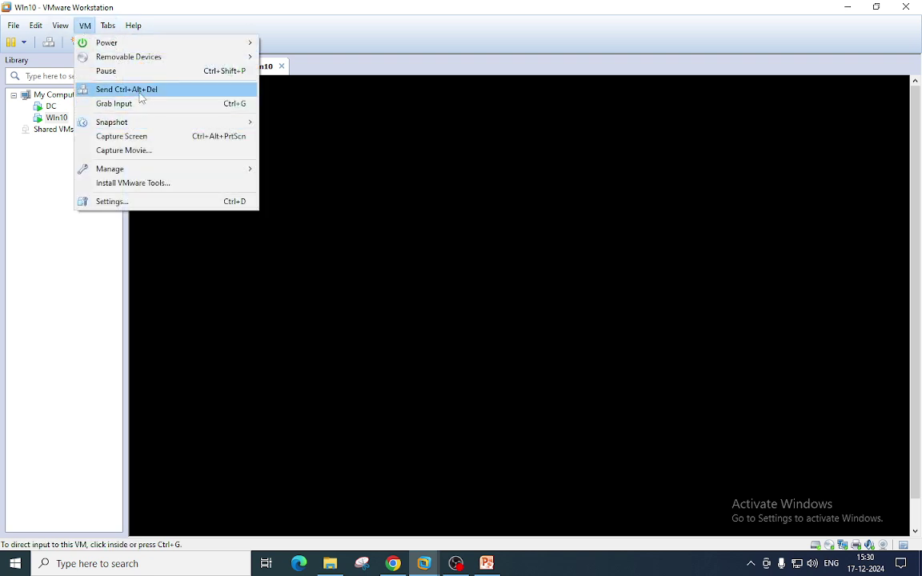
left_click(141, 91)
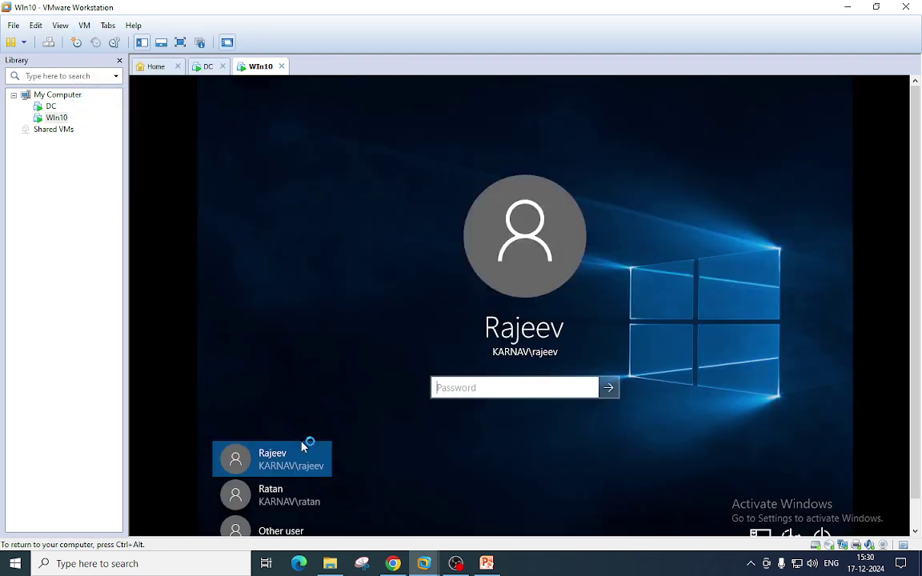
left_click(218, 490)
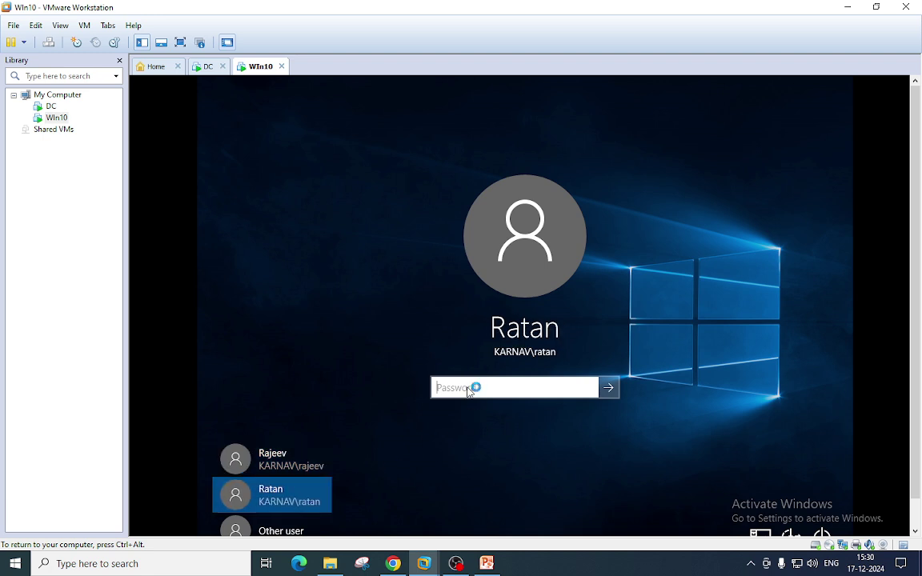
- Enter the user's password, then retype it after the incorrect-password error
type("•••••••")
key("Return")
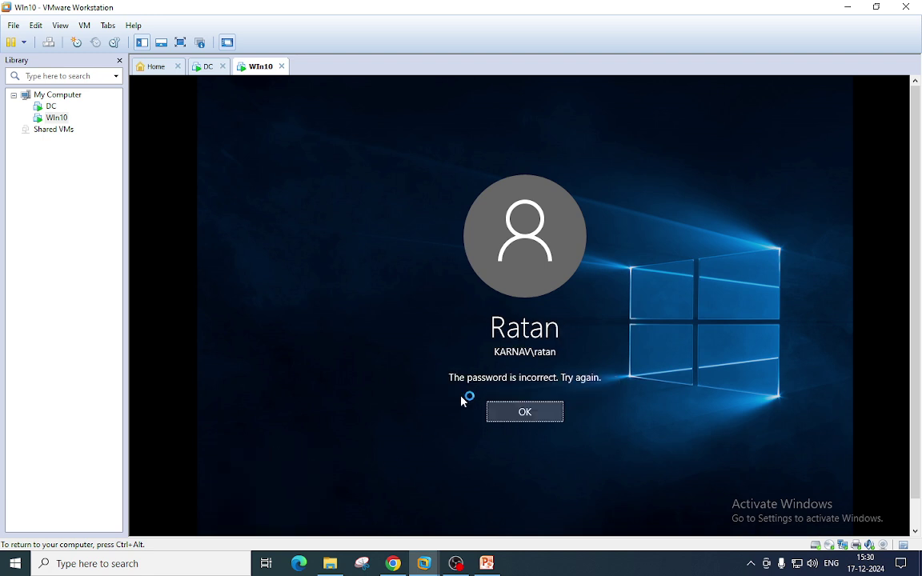
left_click(522, 415)
type("•••••••••••")
key("Return")
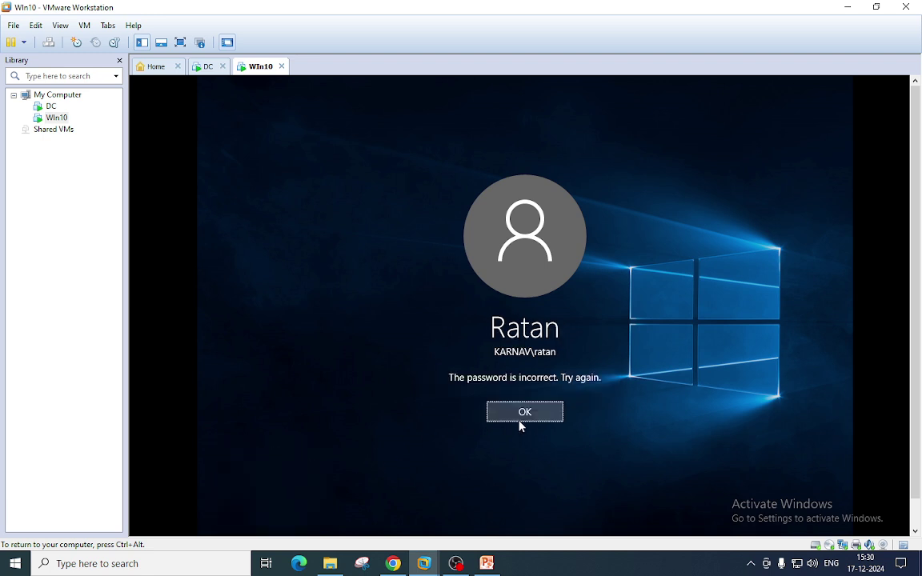
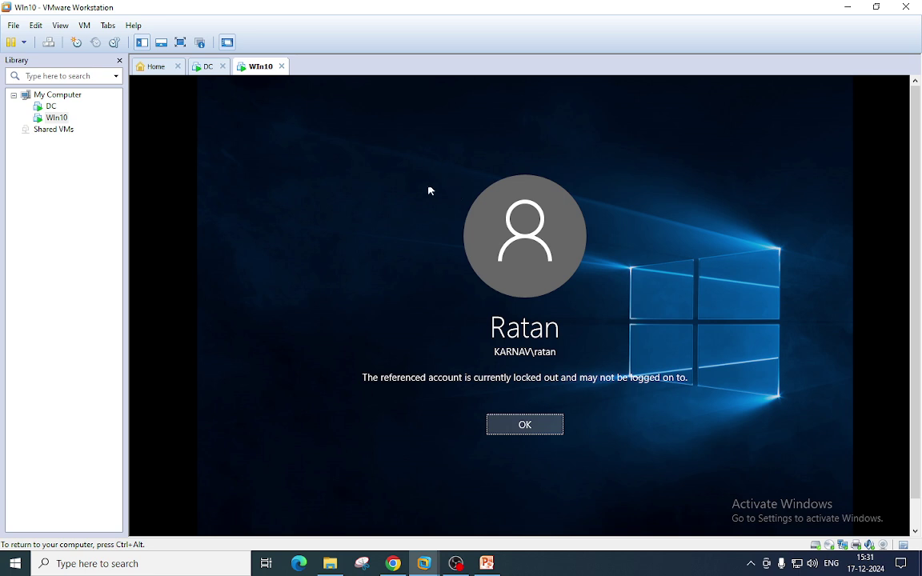
- Switch VMware Workstation from the locked-out Win10 sign-in to the DC virtual machine
left_click(204, 67)
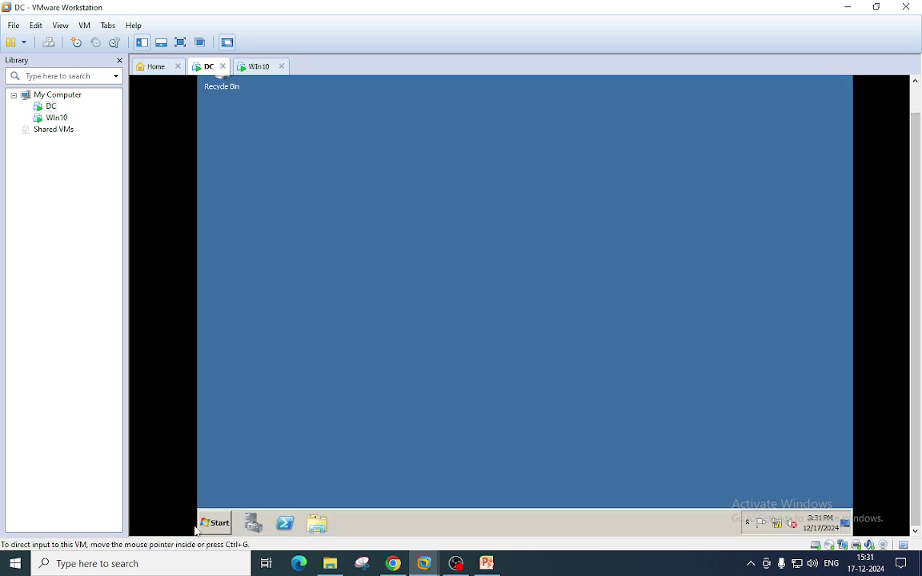
- Launch Active Directory Users and Computers from the Start menu and expand the kamav.lan domain
left_click(216, 524)
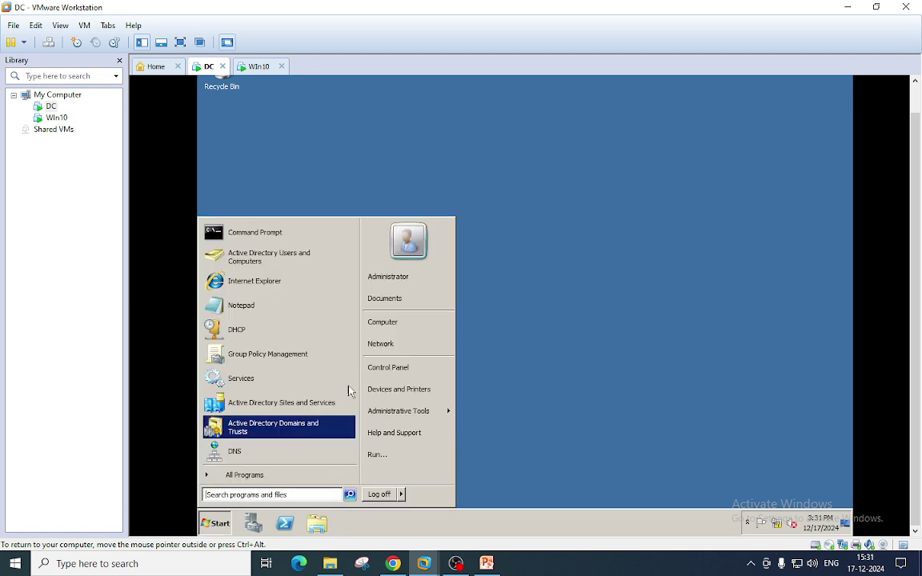
left_click(284, 261)
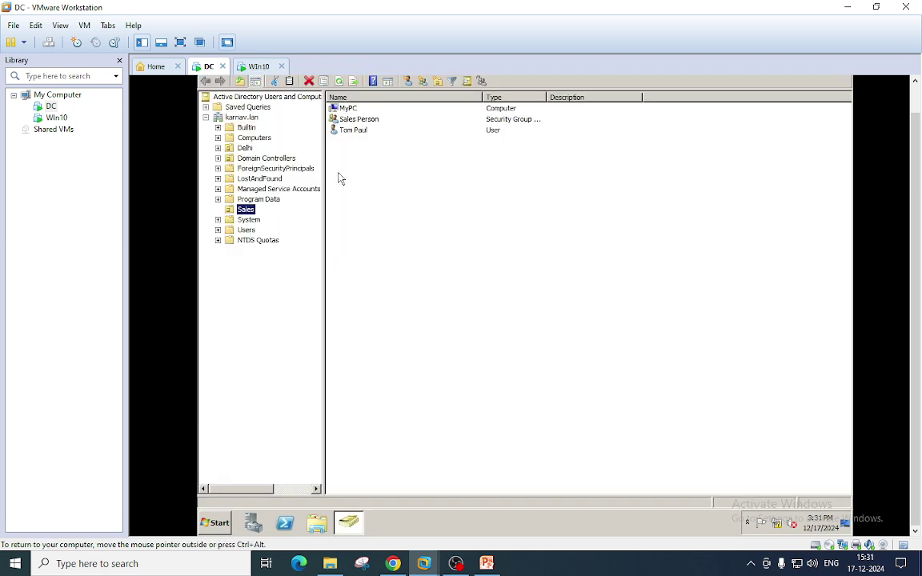
left_click(236, 118)
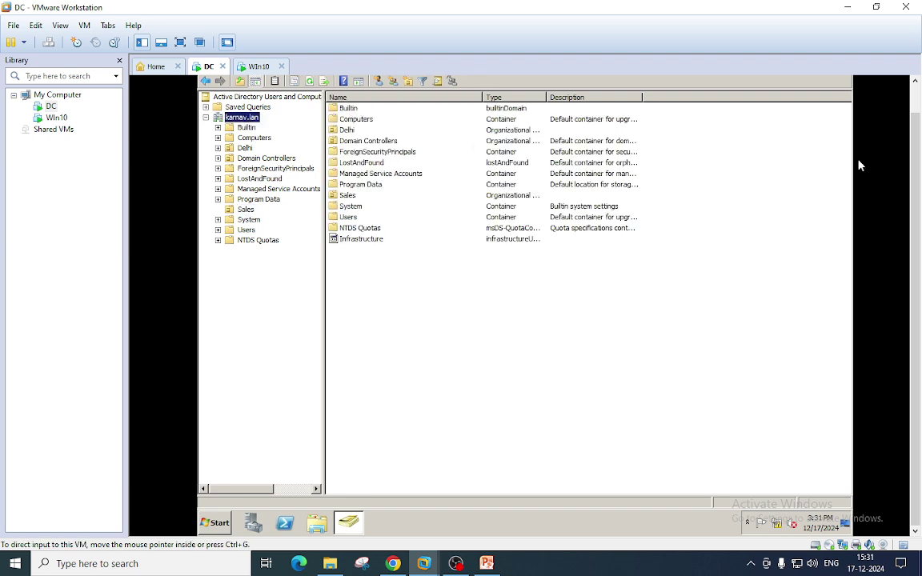
left_click_drag(916, 165, 916, 133)
- Find user Ratan and tick Unlock account on its Account tab, applying the change
left_click(438, 112)
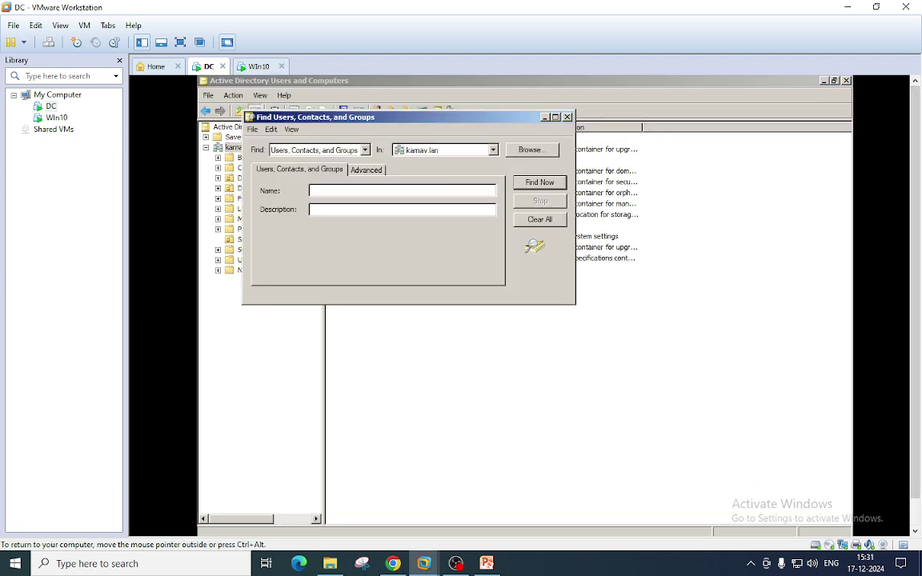
key("Return")
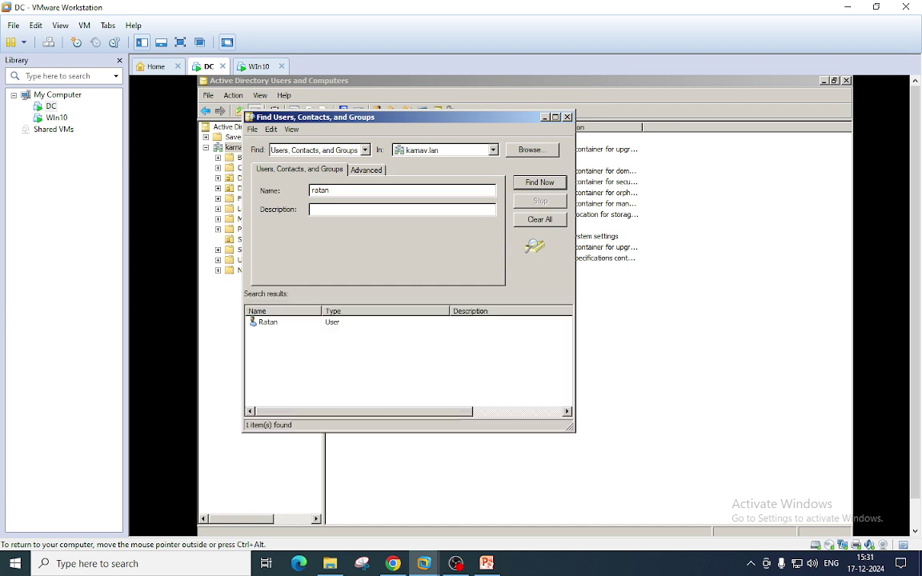
double_click(264, 323)
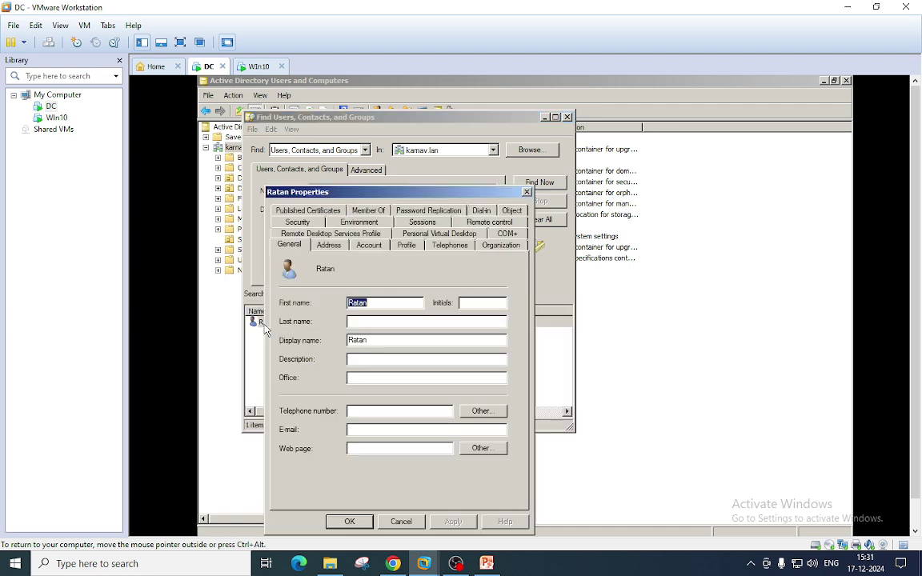
left_click(369, 246)
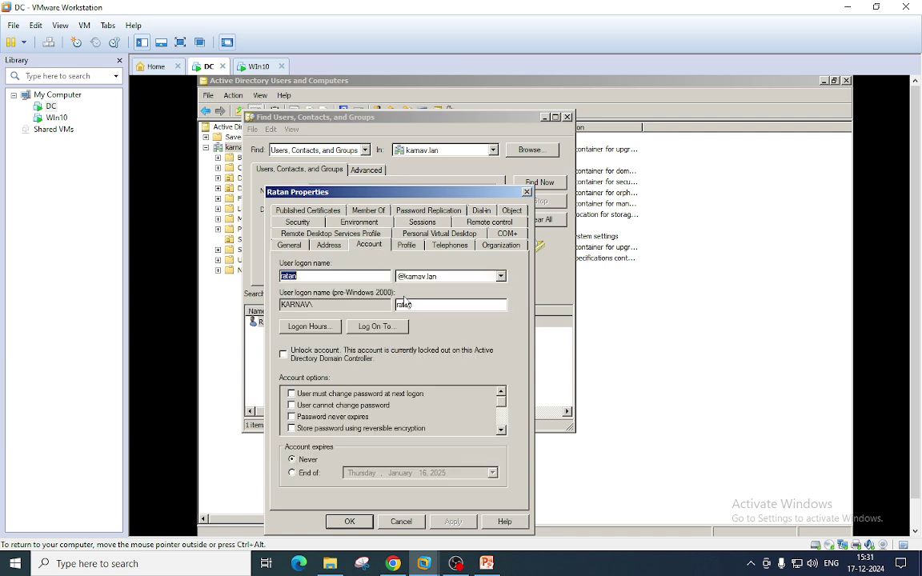
left_click(283, 353)
left_click(453, 521)
left_click(350, 522)
- Rerun the Ratan search, close it, and turn off View > Advanced Features
left_click(548, 188)
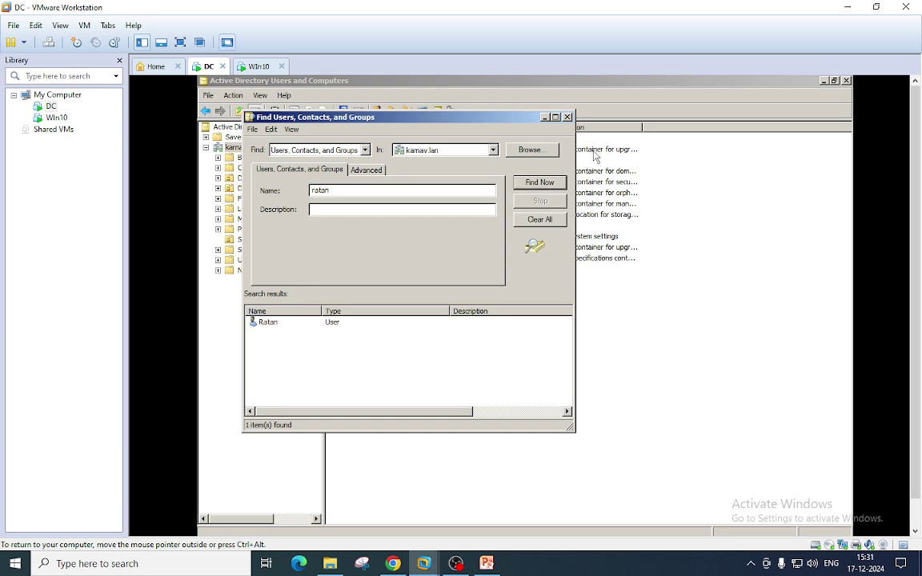
left_click(572, 117)
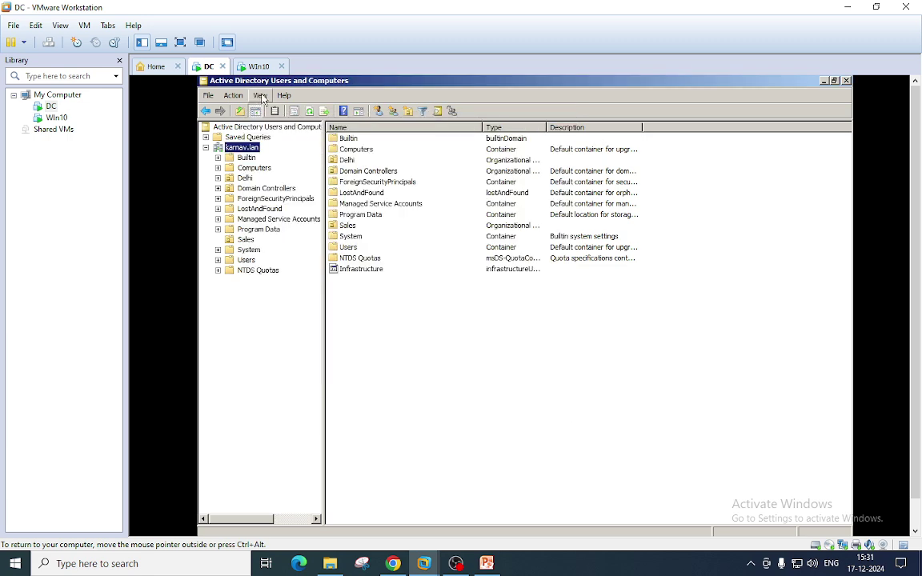
left_click(260, 95)
left_click(284, 198)
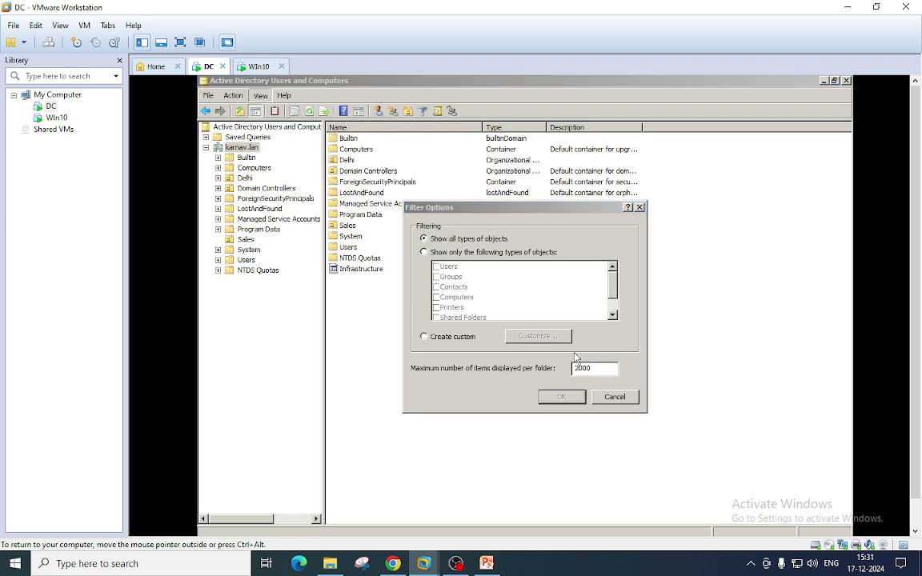
left_click(549, 360)
left_click(260, 95)
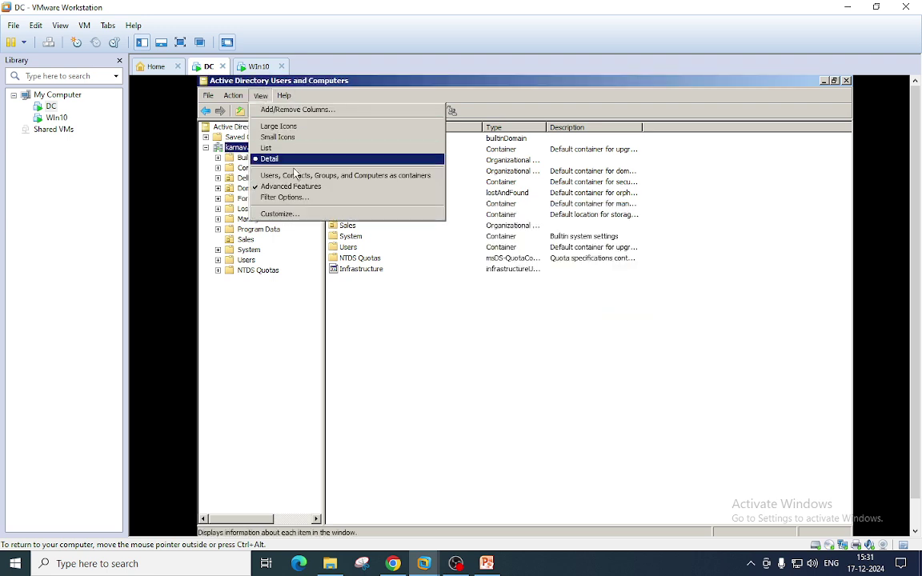
left_click(291, 187)
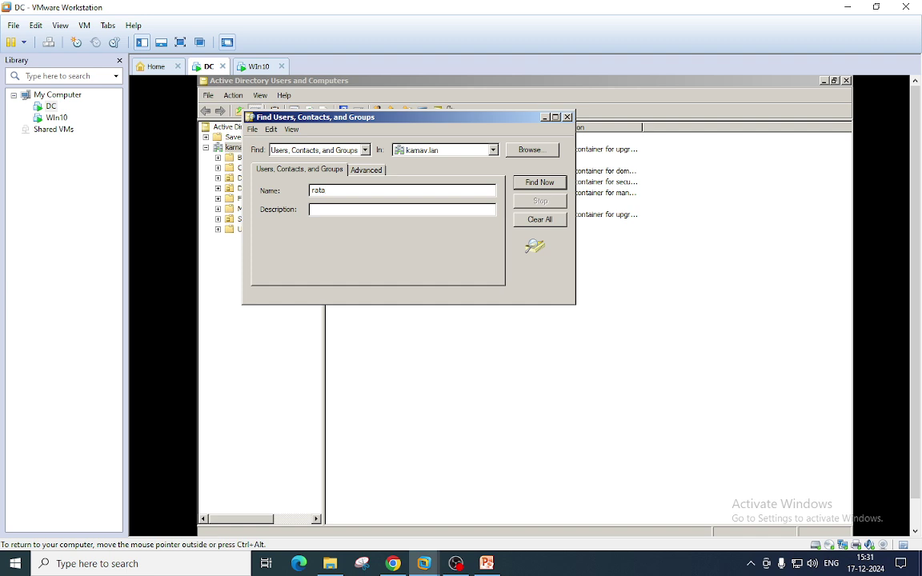
- Search for Ratan again and reopen its properties both by double-click and context menu
key("Return")
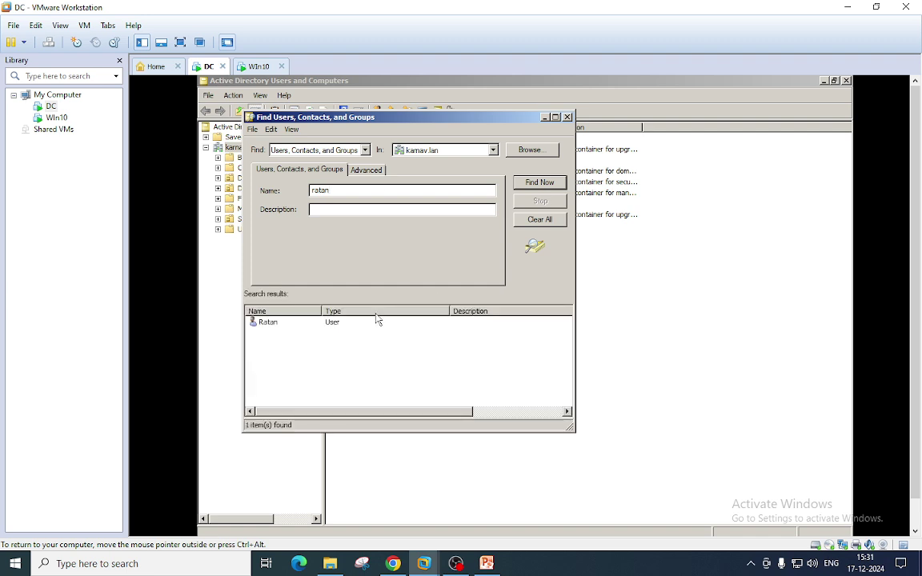
double_click(261, 322)
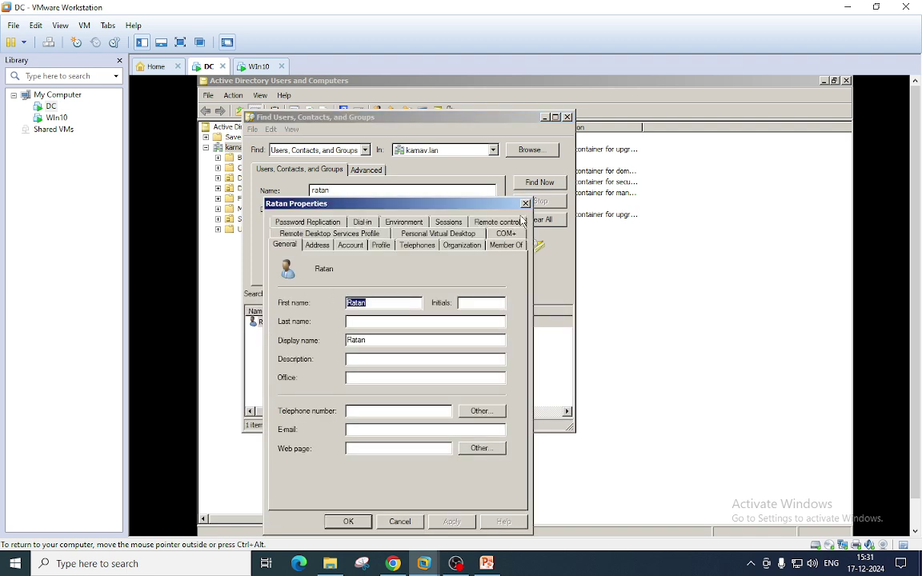
left_click(525, 203)
right_click(280, 324)
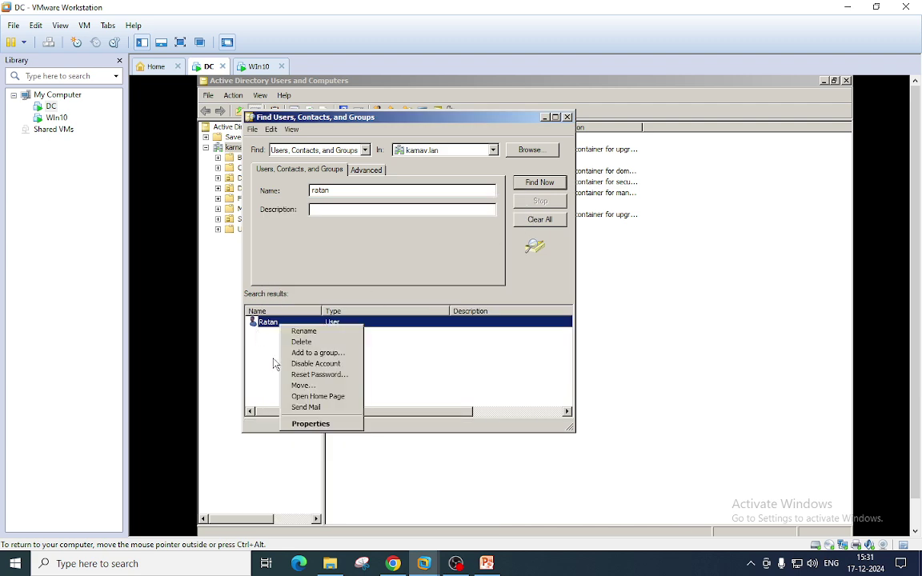
left_click(297, 423)
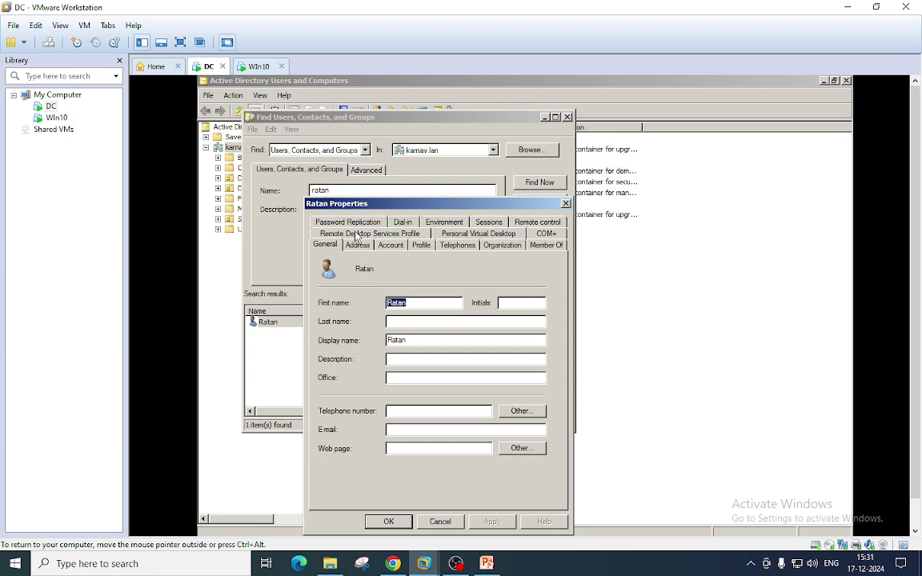
left_click(566, 205)
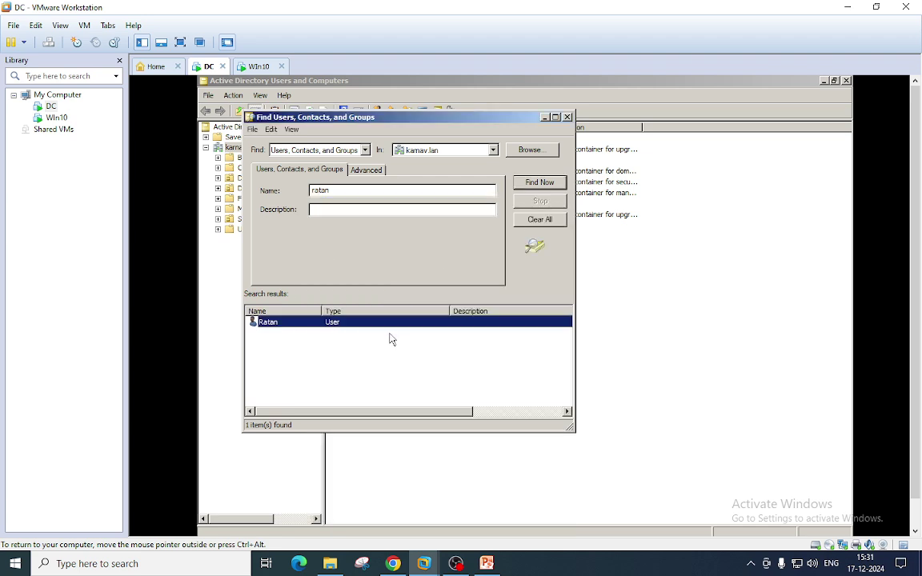
left_click(568, 118)
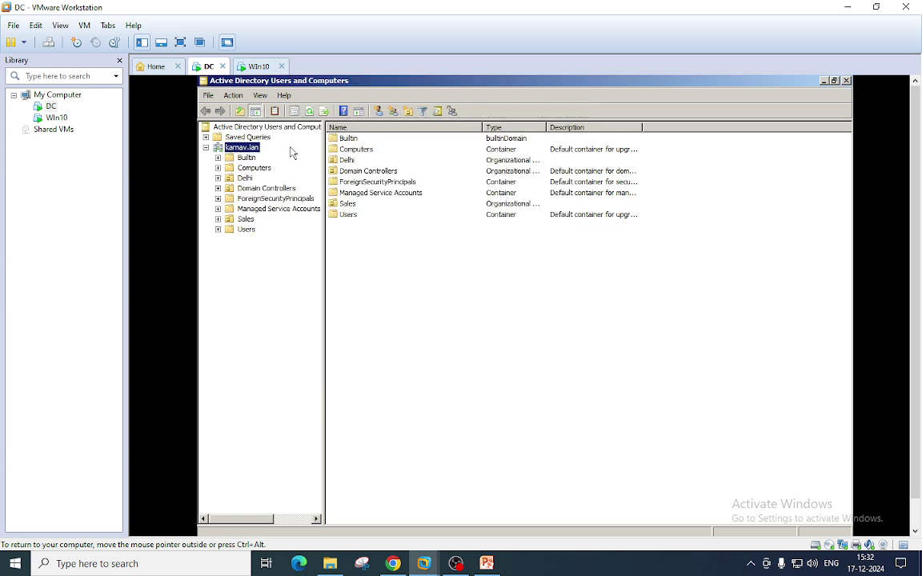
- Enable View > Advanced Features and search the directory for 'ratan'
left_click(260, 95)
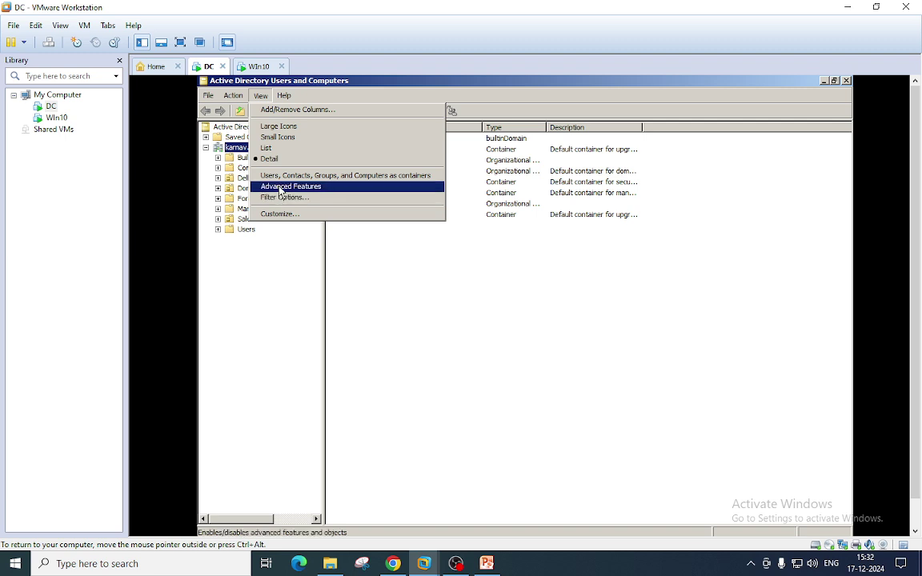
left_click(281, 187)
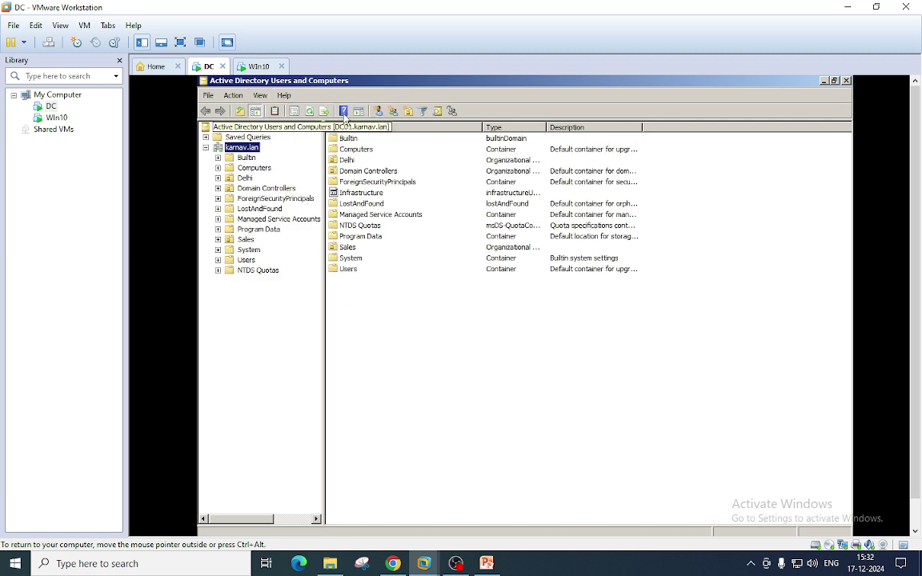
left_click(438, 111)
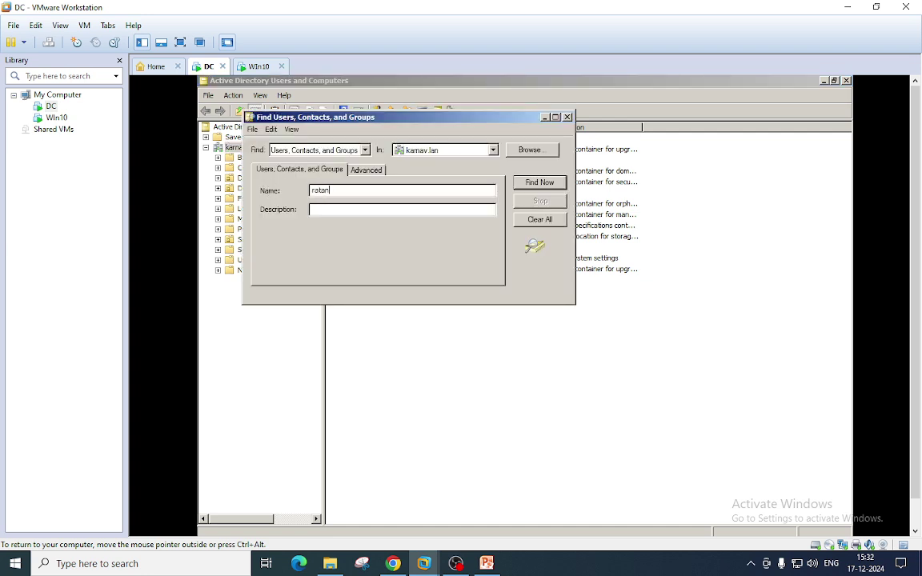
key("Return")
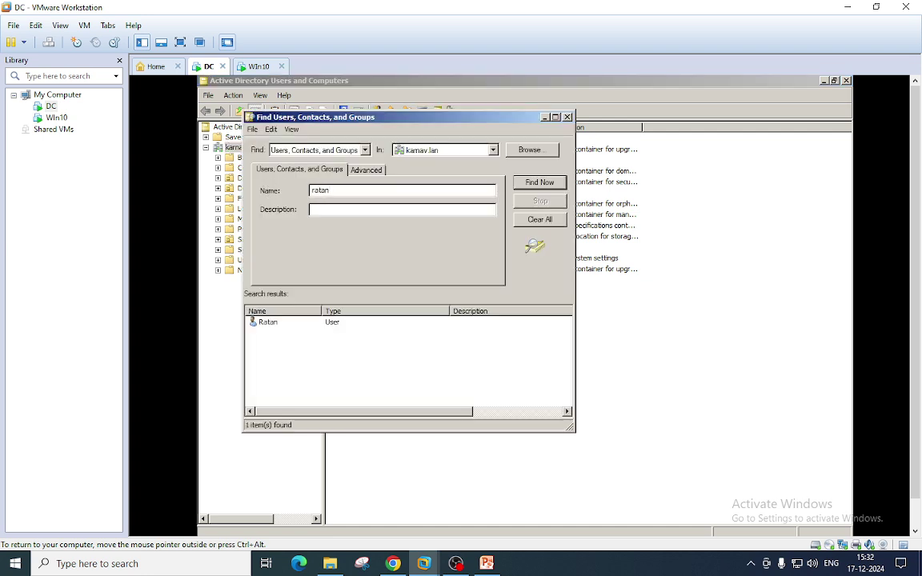
- Read Ratan's canonical name kamav.lan/Delhi/Ratan on the Object tab, then close the dialogs
right_click(273, 324)
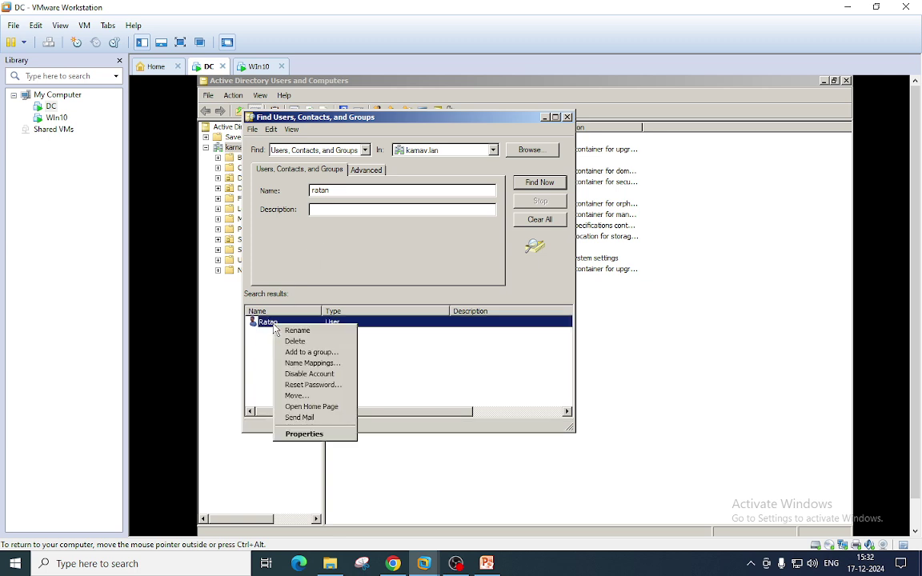
left_click(315, 435)
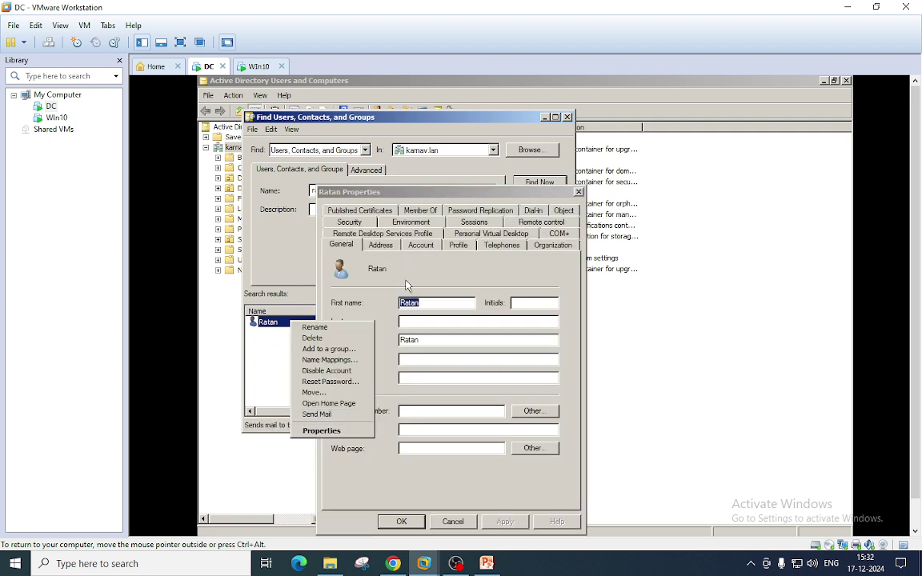
left_click(563, 210)
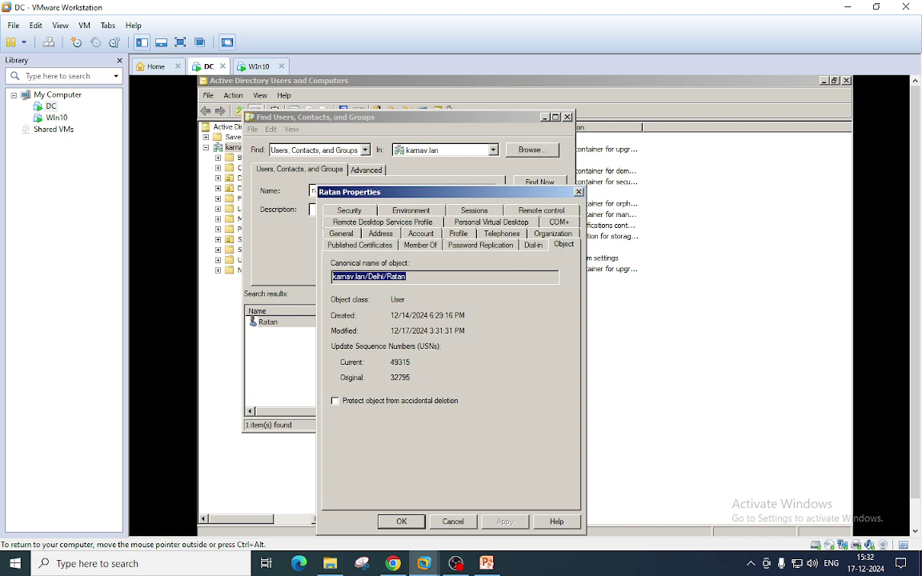
left_click(408, 277)
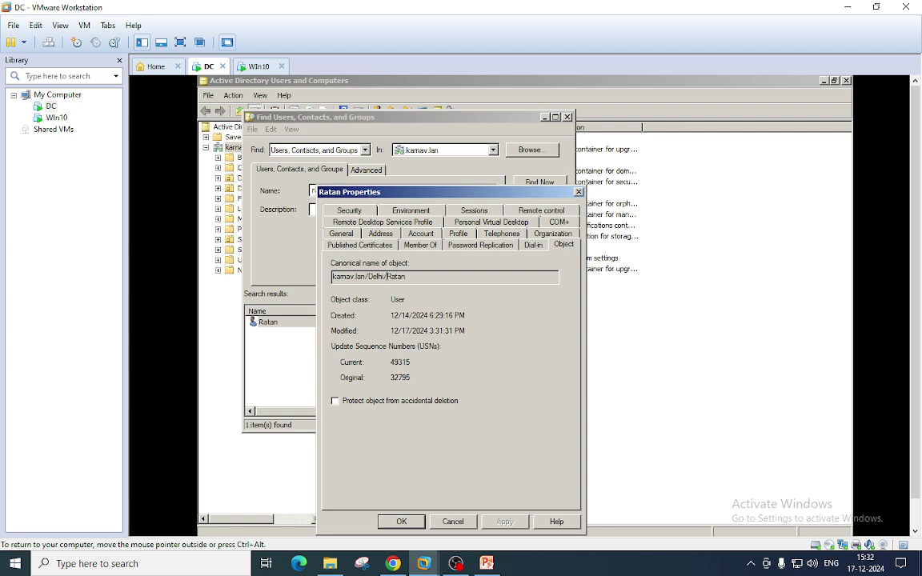
double_click(387, 277)
key("Escape")
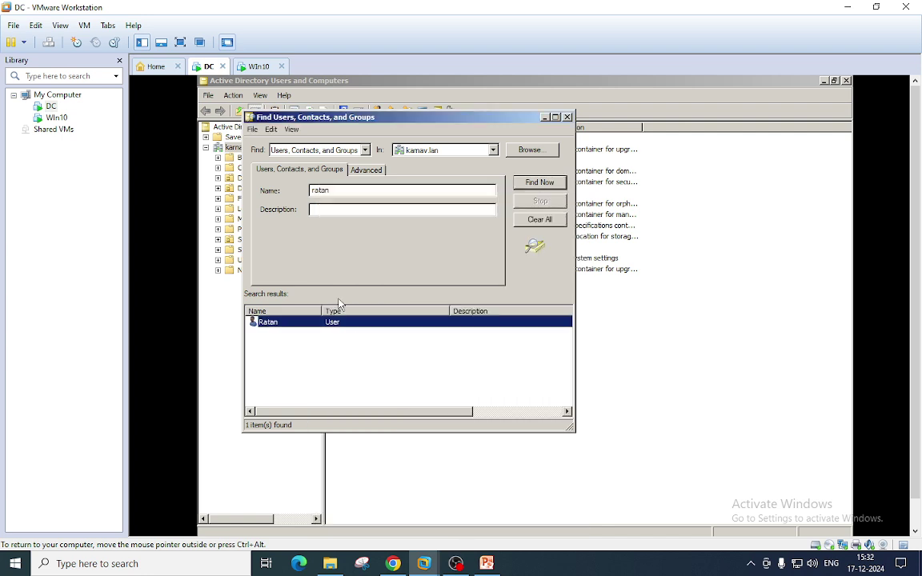
left_click(567, 118)
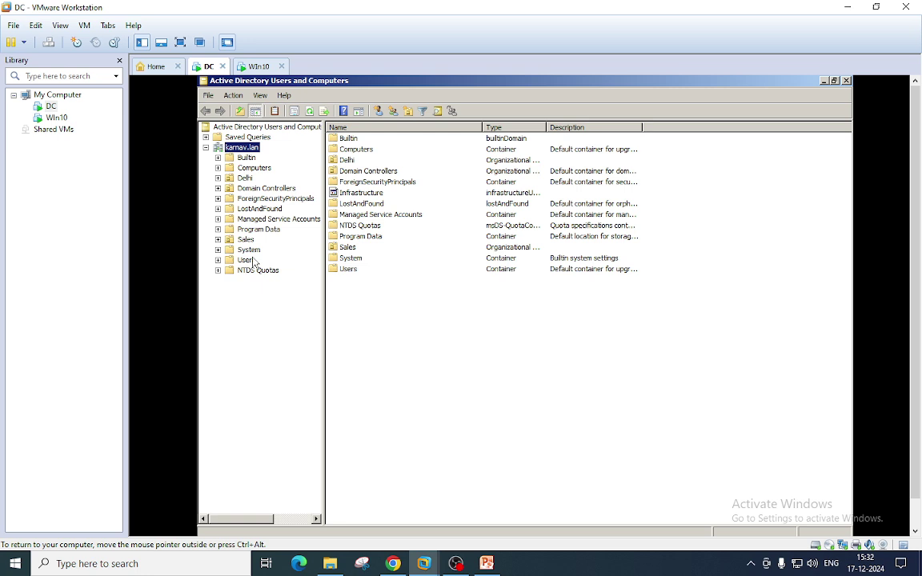
- Open Ratan from the Delhi OU and browse its Attribute Editor list, then cancel
left_click(233, 177)
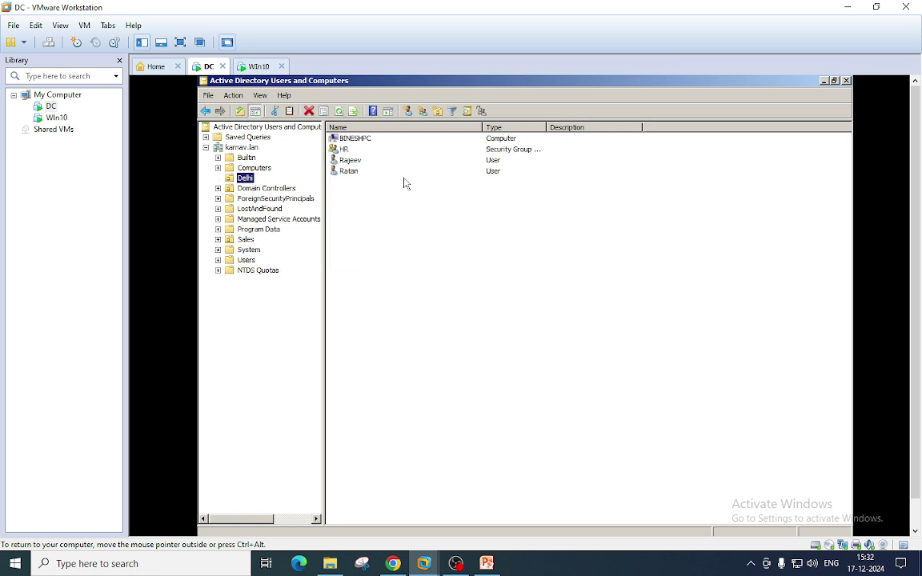
double_click(349, 172)
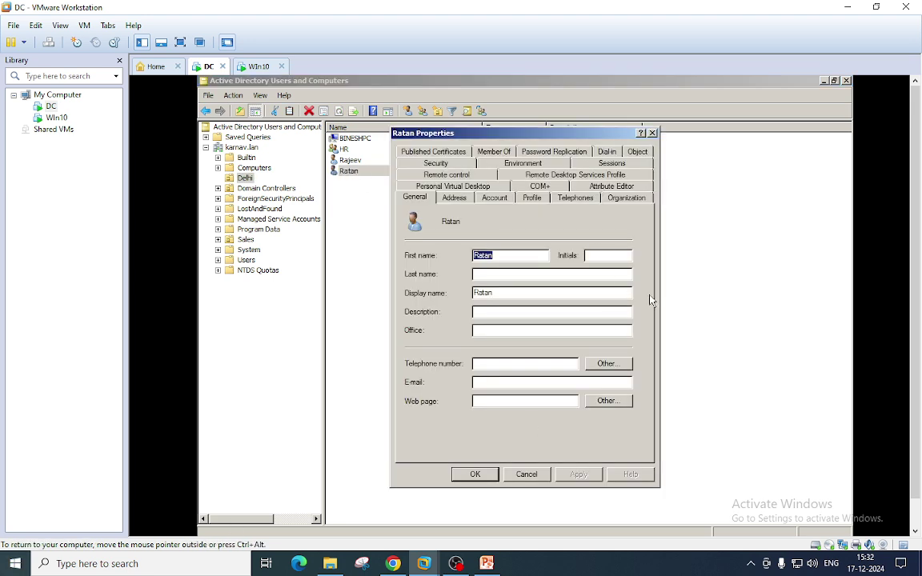
left_click(608, 189)
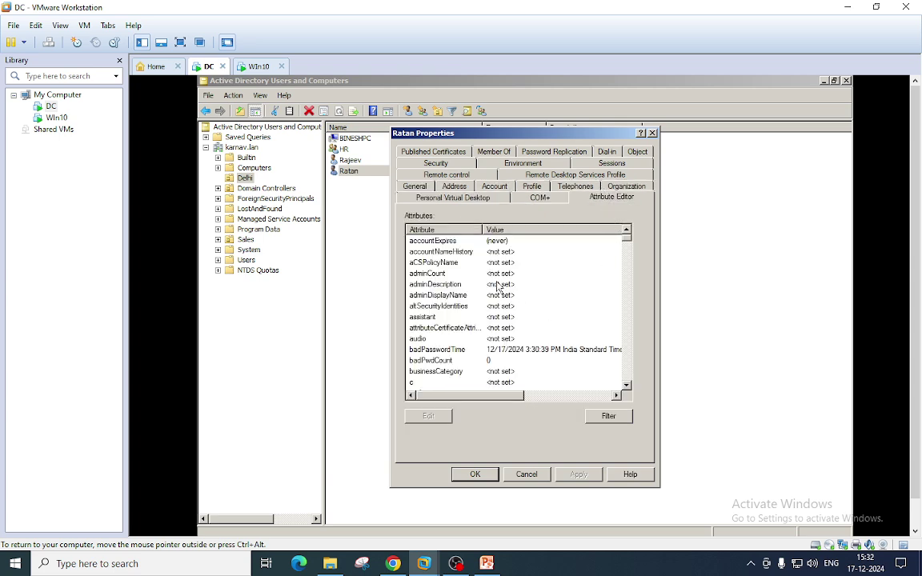
left_click(490, 275)
scroll(490, 277, "down", 3)
scroll(491, 277, "up", 3)
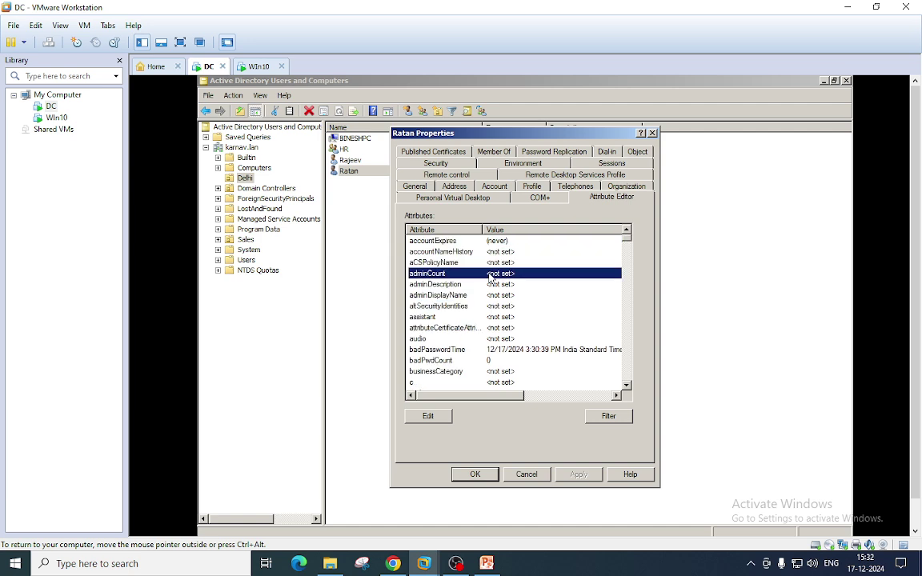
scroll(491, 277, "down", 5)
scroll(491, 277, "down", 20)
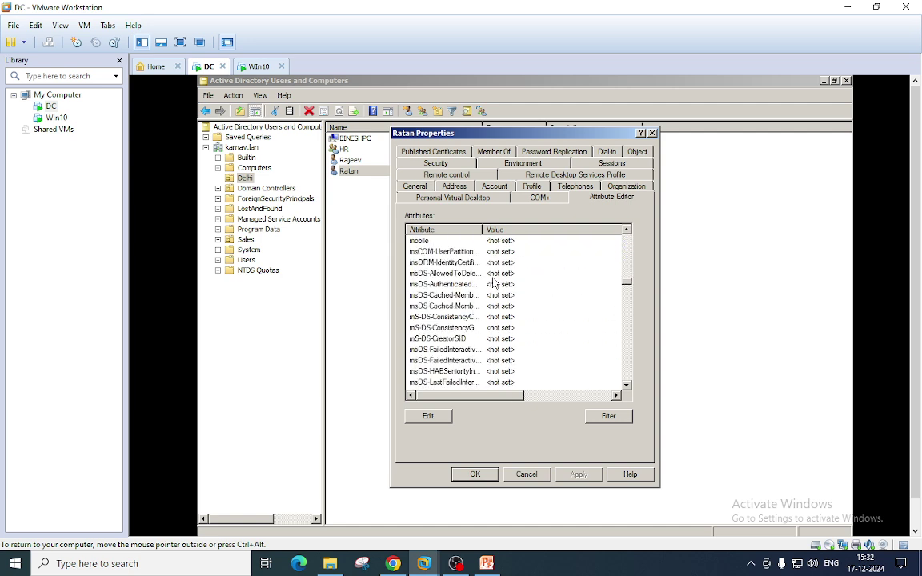
scroll(494, 286, "down", 5)
left_click(526, 474)
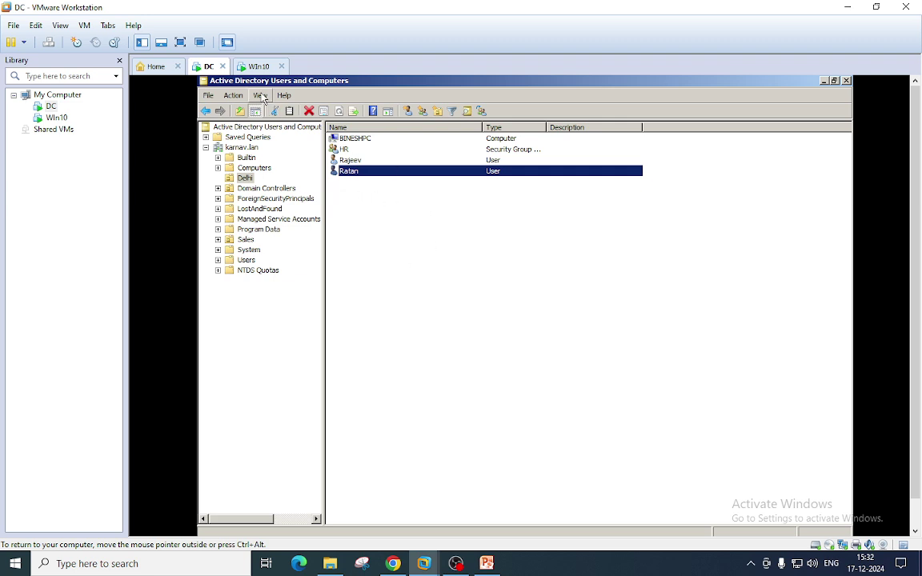
- Open and dismiss the View menu, leaving the Delhi OU's contents showing
left_click(260, 96)
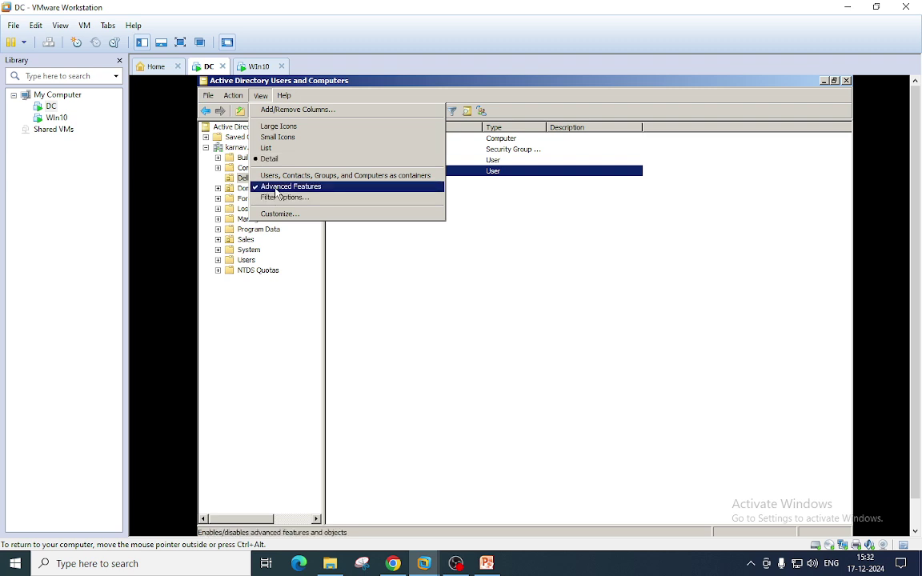
left_click(450, 291)
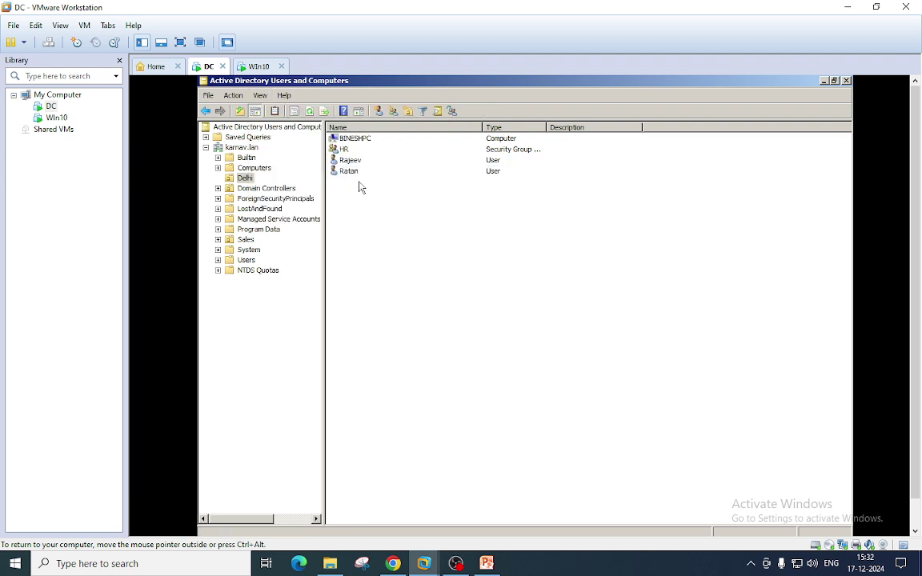
left_click_drag(914, 139, 913, 194)
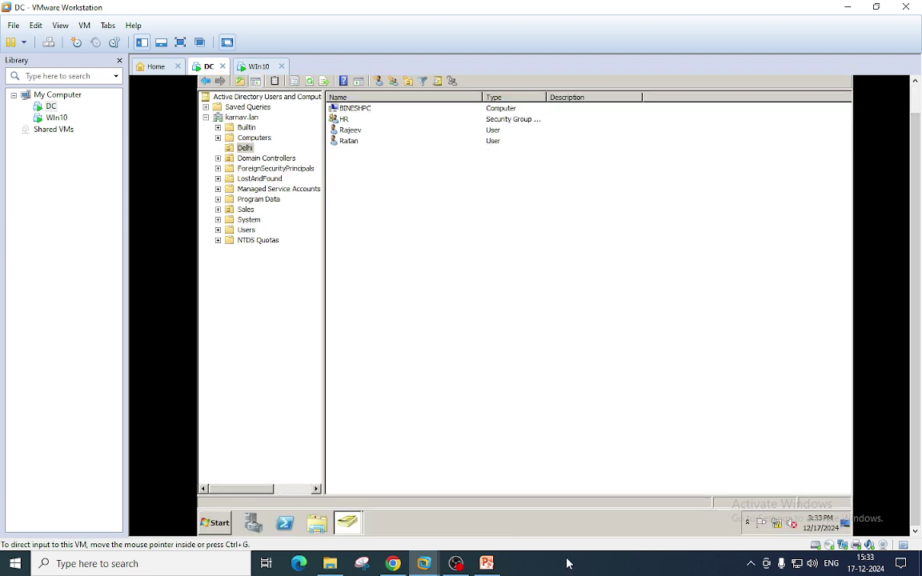